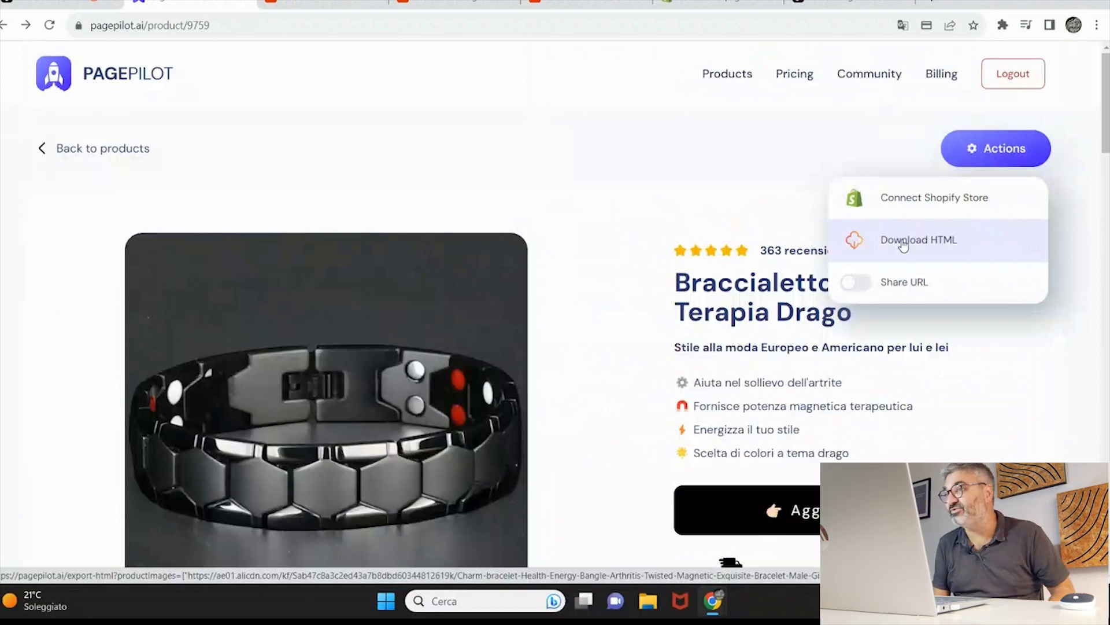
- Enable the share URL for the Braccialetto Magnetico Terapia Drago product page and open its copied public link in another browser tab
left_click(855, 286)
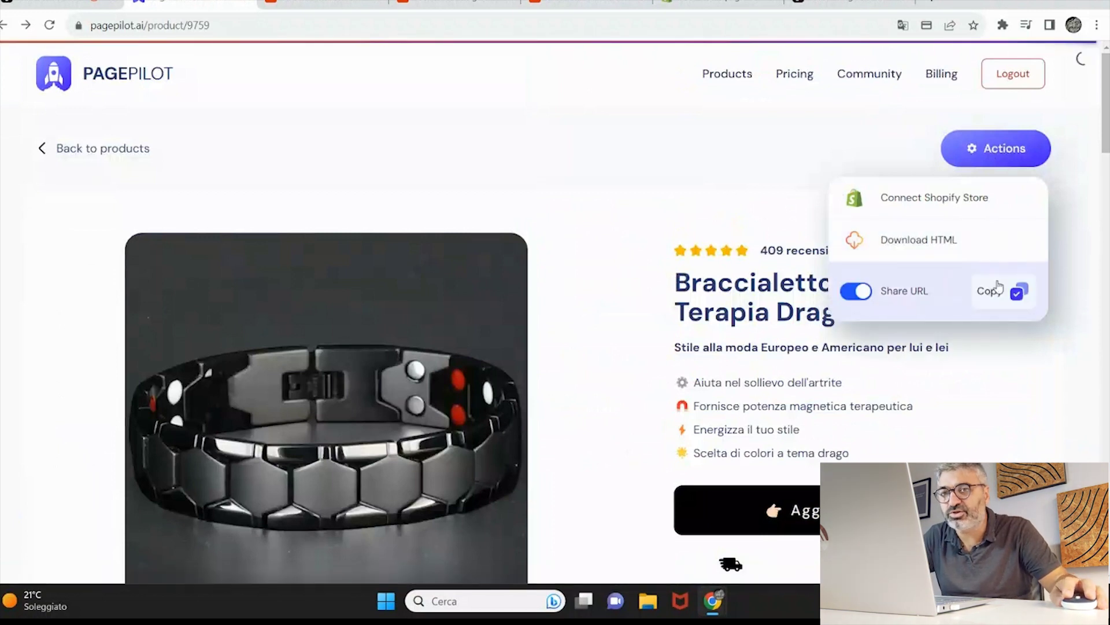
left_click(1019, 297)
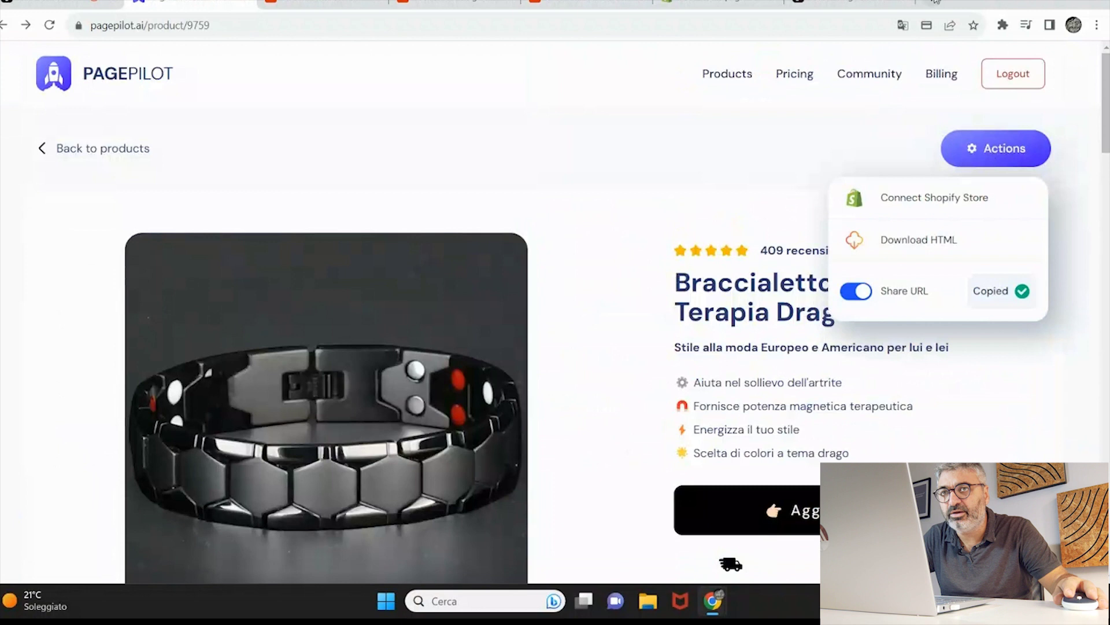
left_click(935, 2)
key("ctrl+v")
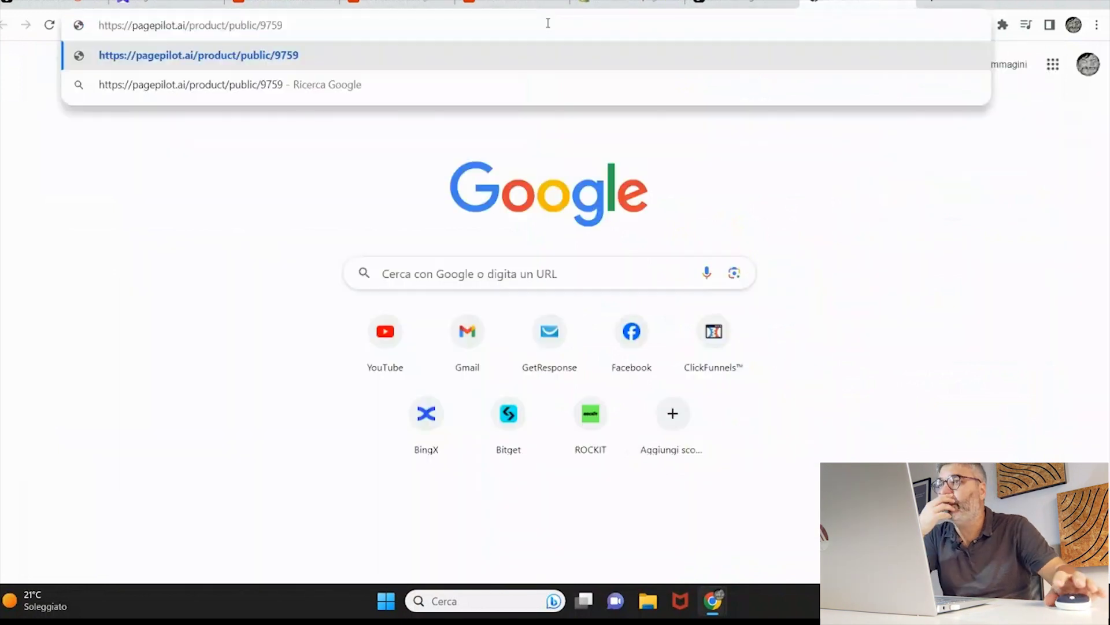
key("Return")
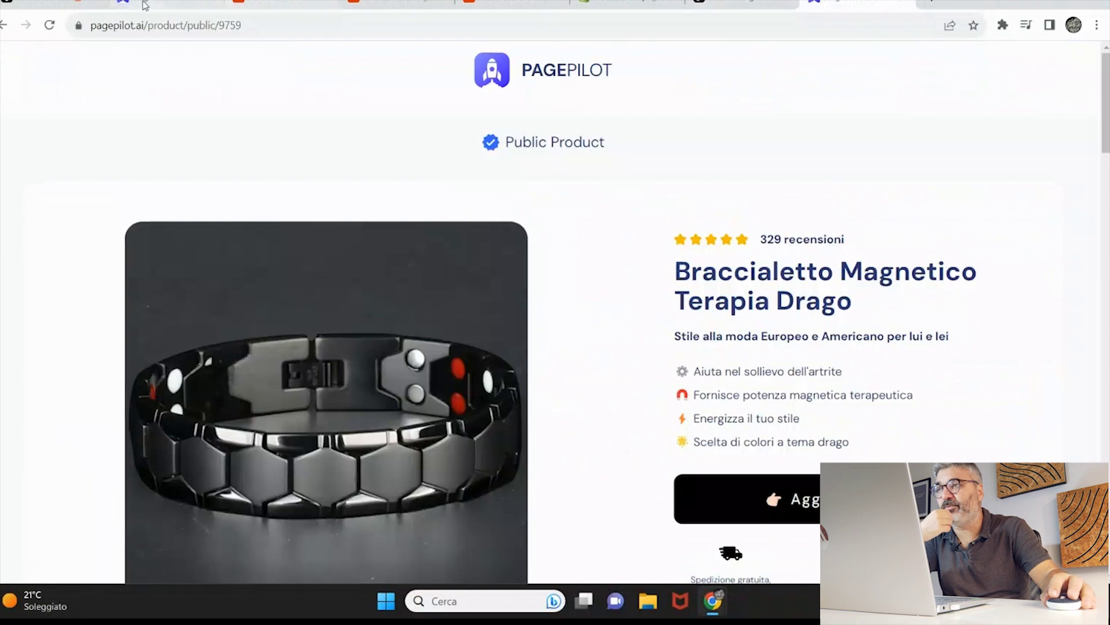
- Return to the bracelet's own PagePilot product page and open the Shopify store connection page from it
key("ctrl+2")
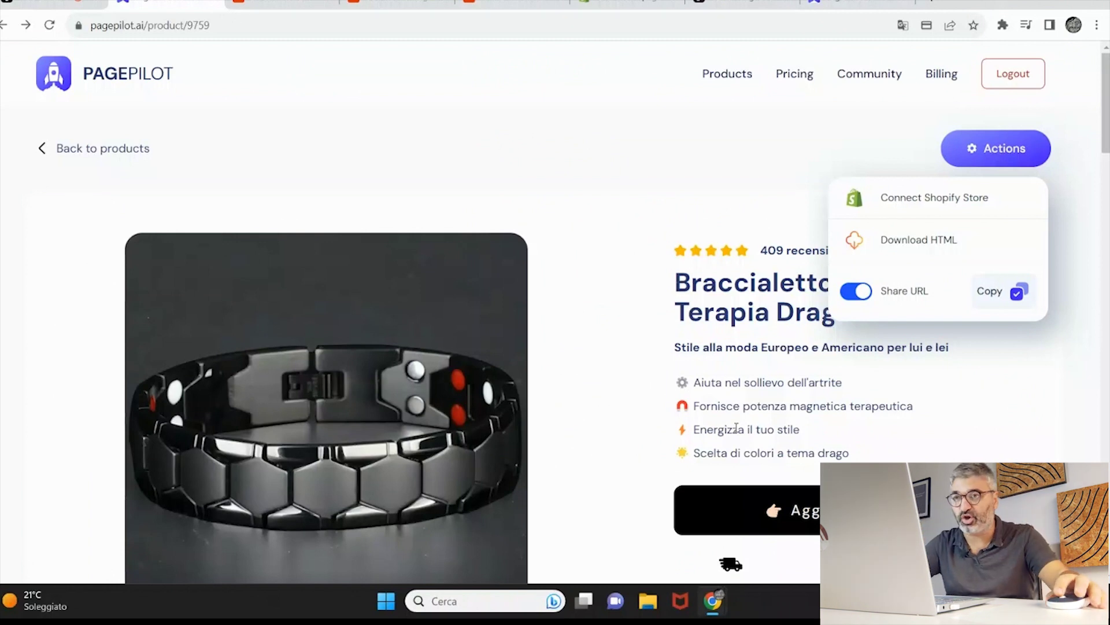
left_click(943, 198)
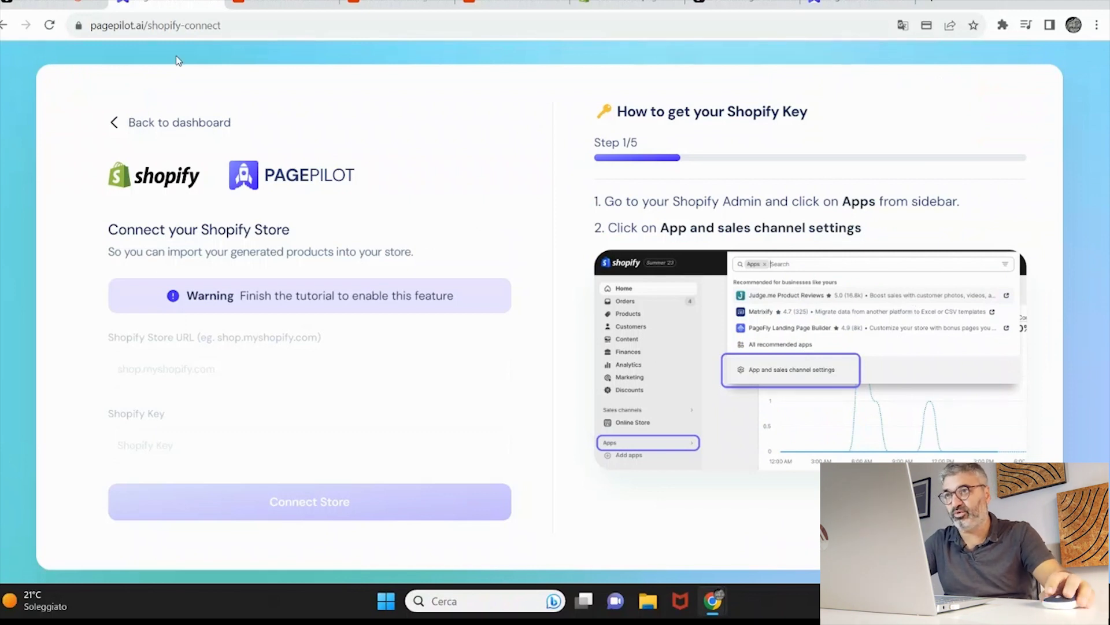
- Switch to Shopify and create a new store from the list of all stores, skipping all setup questions and continuing with the existing account
left_click(624, 3)
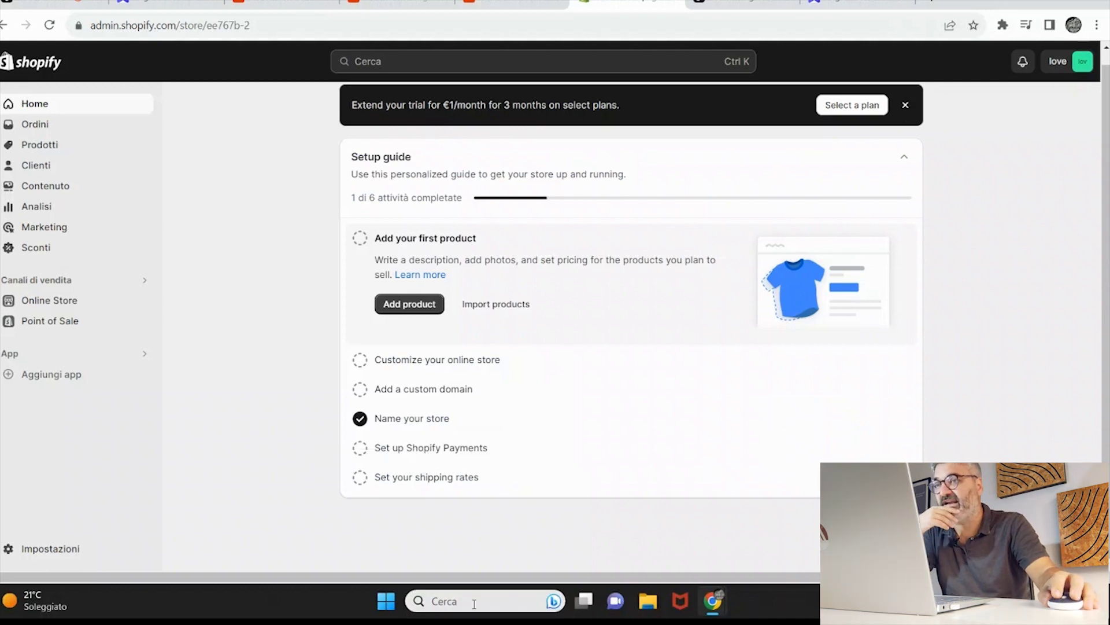
left_click(1083, 63)
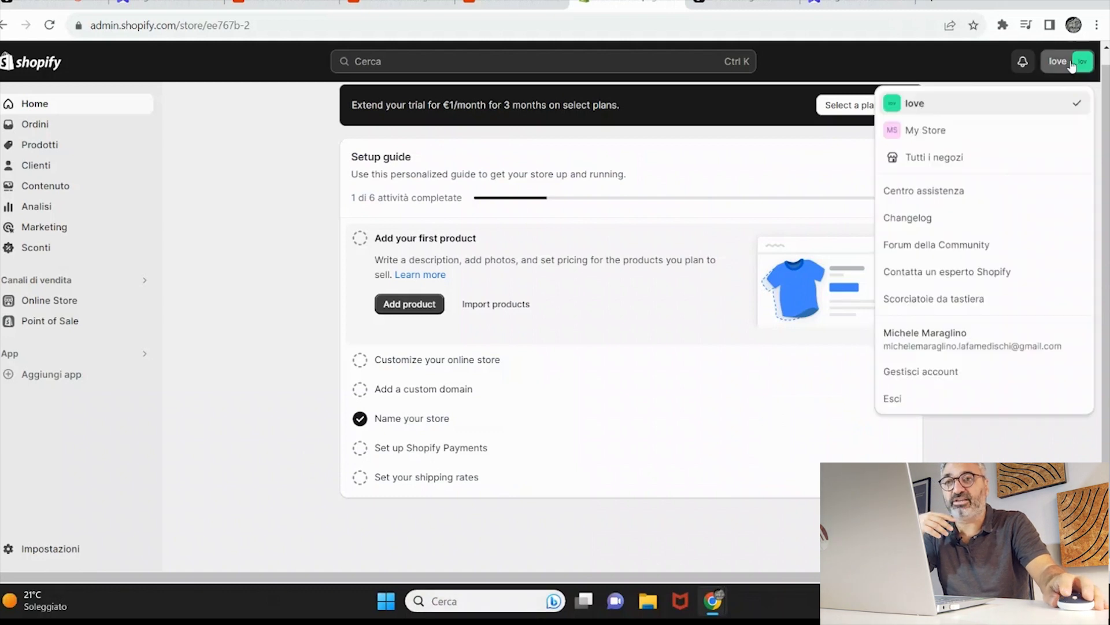
left_click(967, 166)
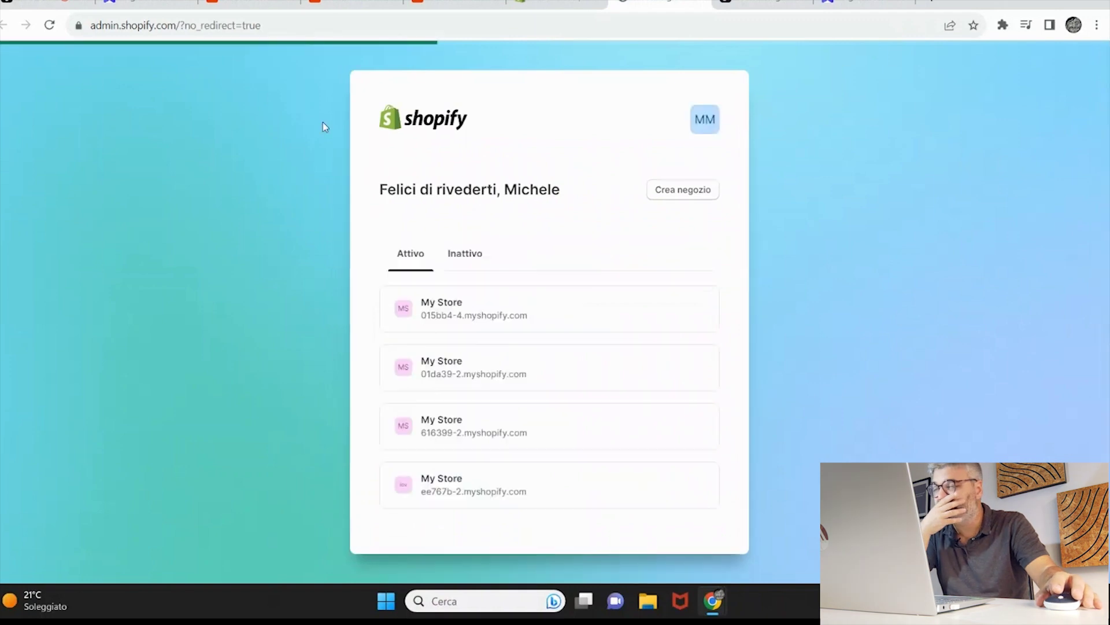
left_click(692, 197)
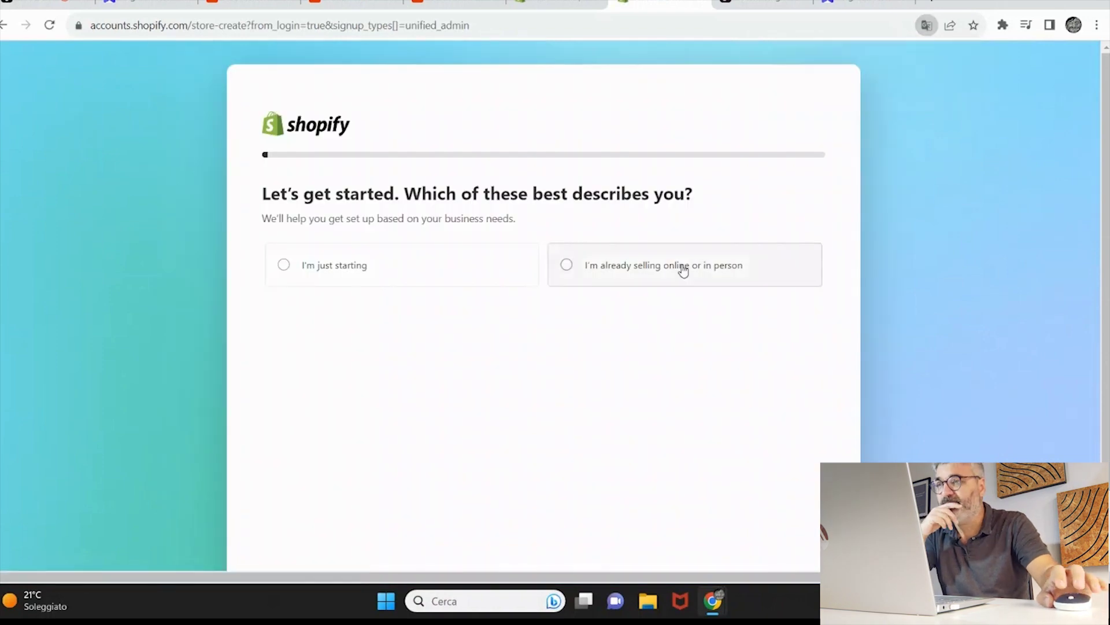
scroll(767, 389, "down", 1)
scroll(766, 389, "down", 1)
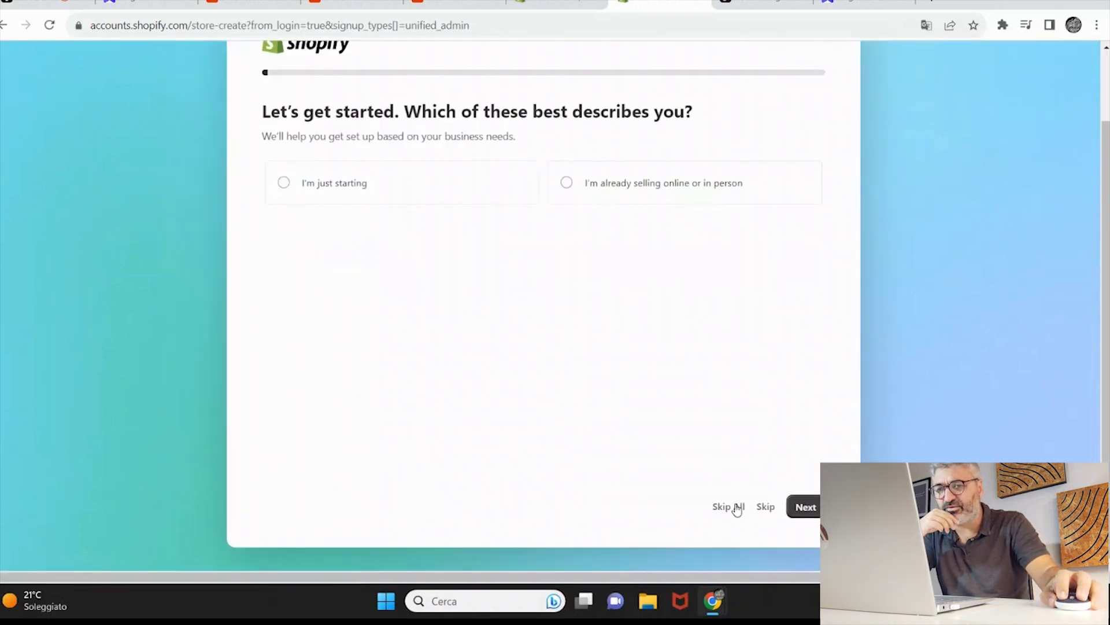
left_click(729, 507)
left_click(683, 415)
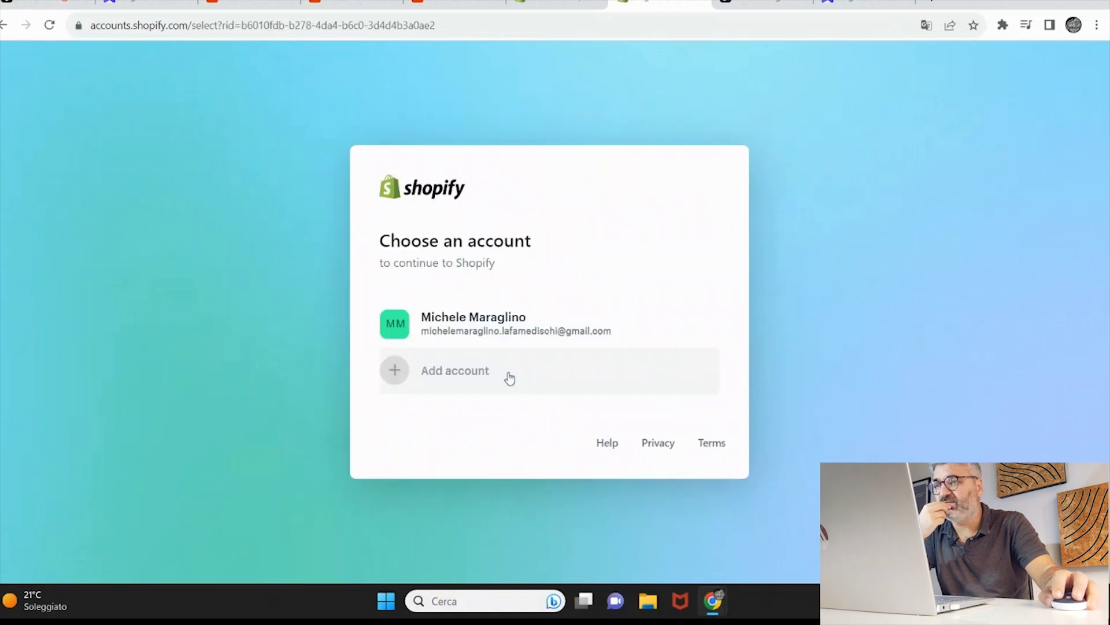
left_click(520, 324)
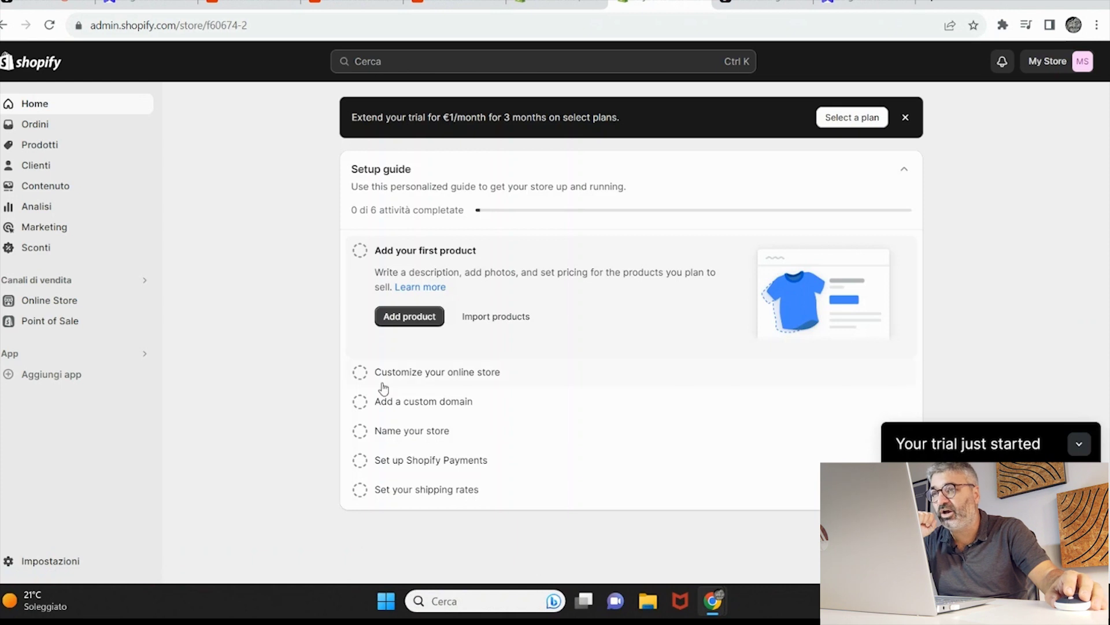
- Change the new store's free domain to braccialiartriteshop.myshopify.com, starting from the custom domain task in the setup guide
left_click(448, 408)
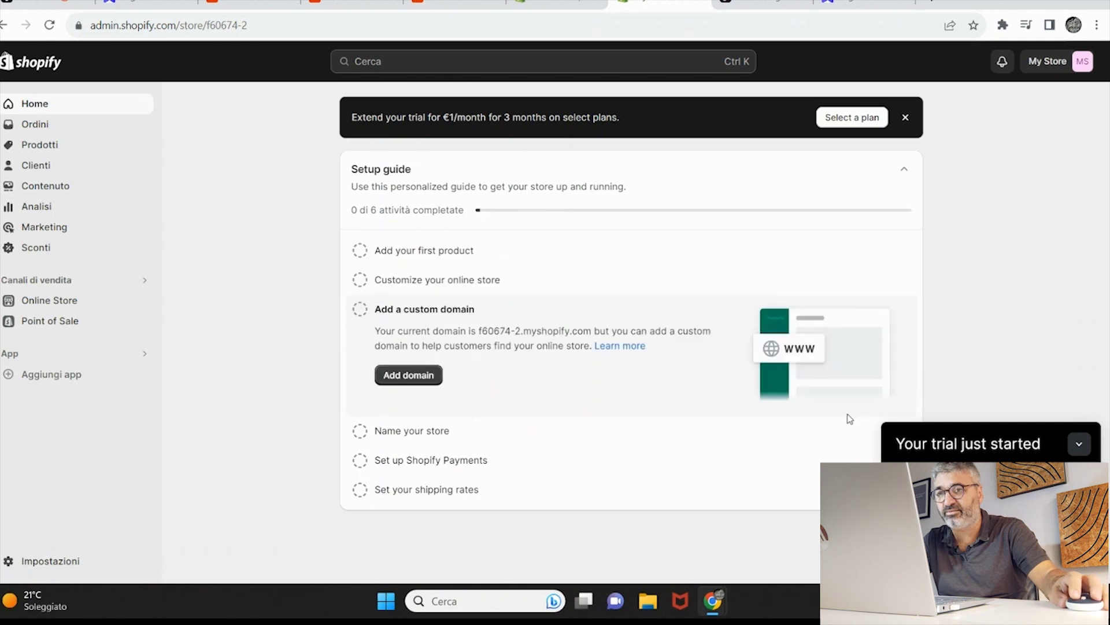
left_click(434, 376)
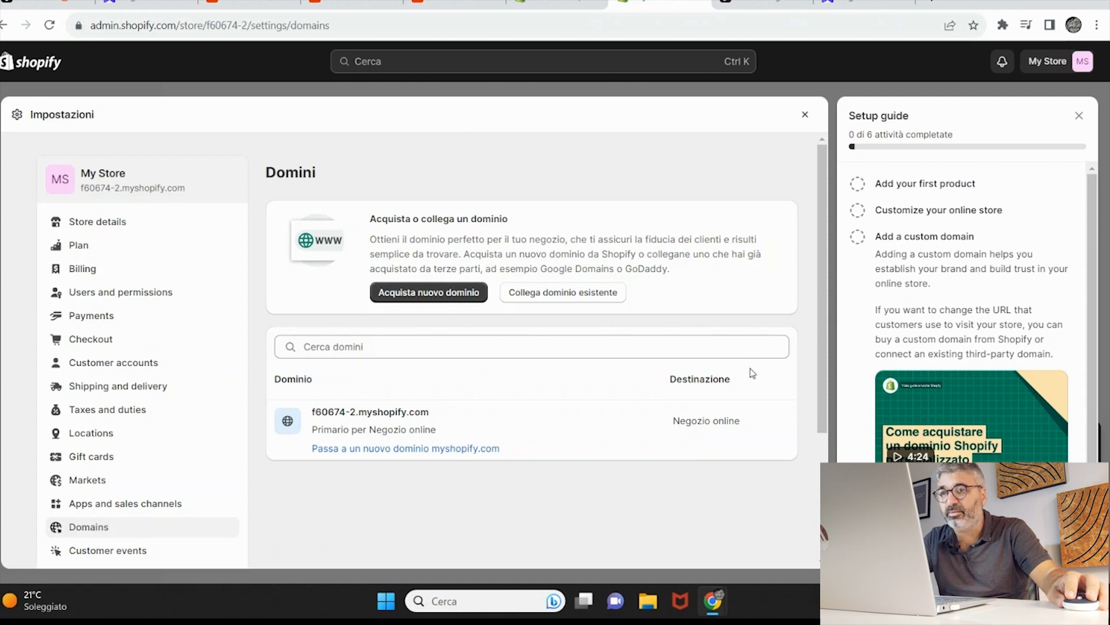
left_click(371, 450)
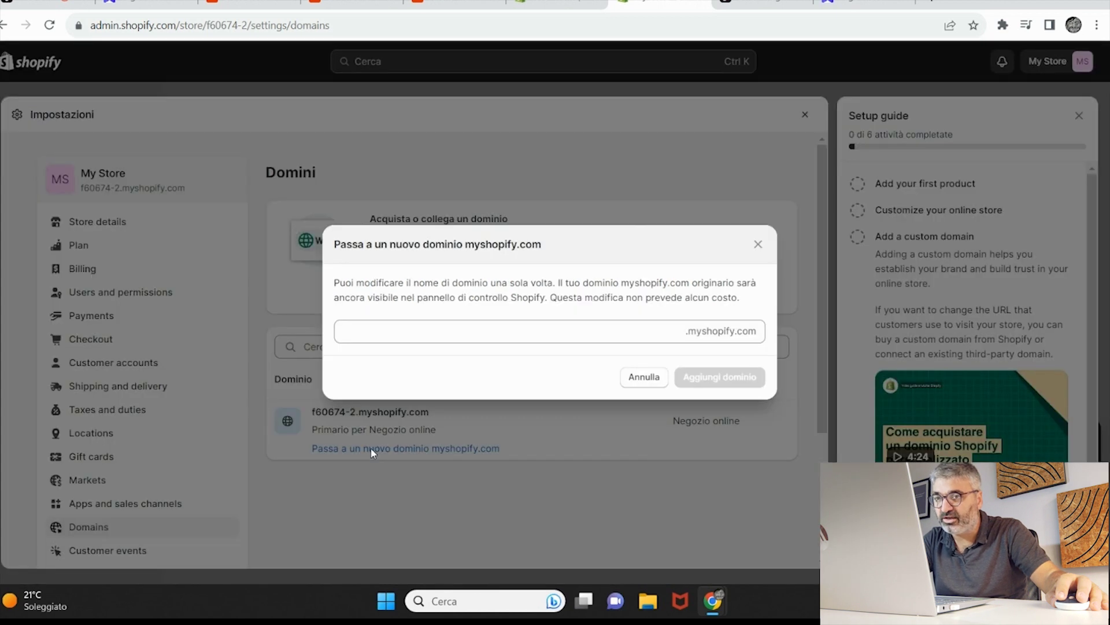
left_click(486, 334)
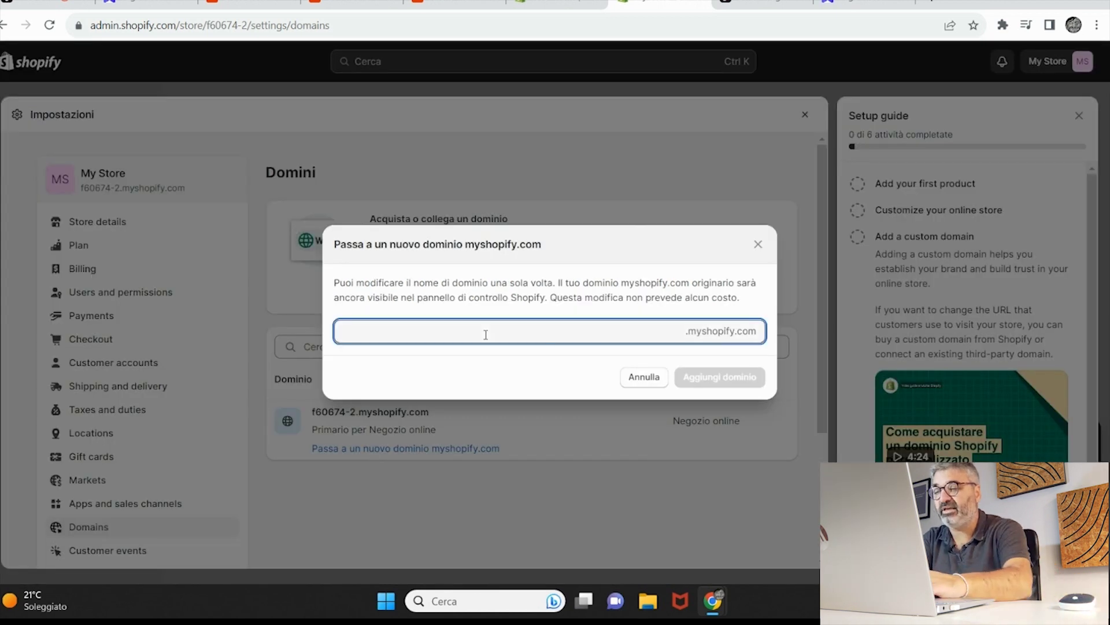
type("bracci")
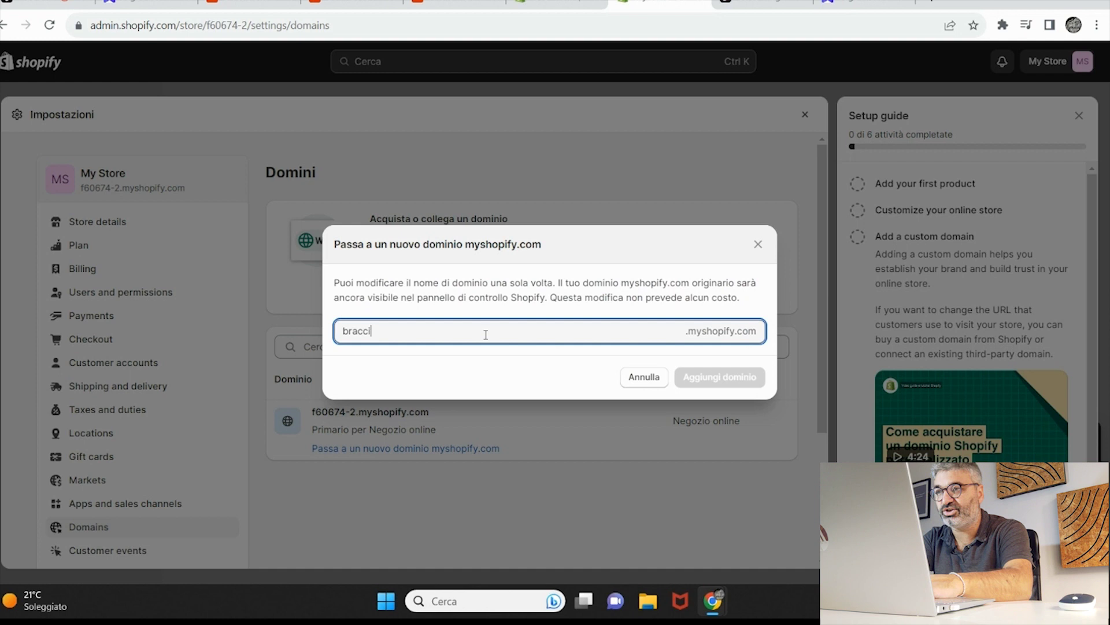
type("al")
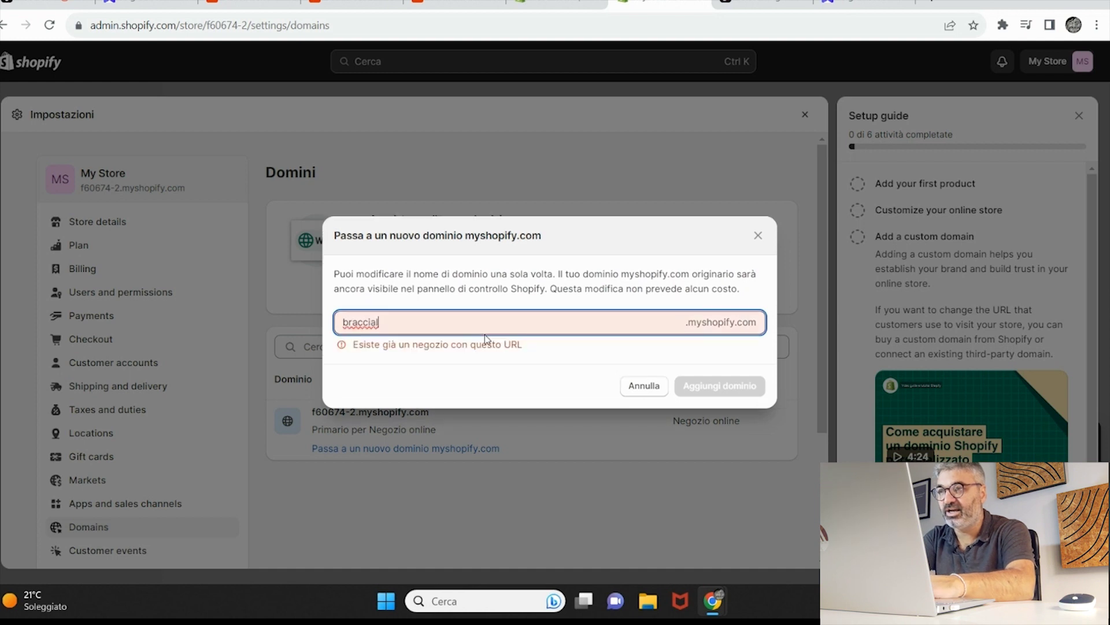
type("iart")
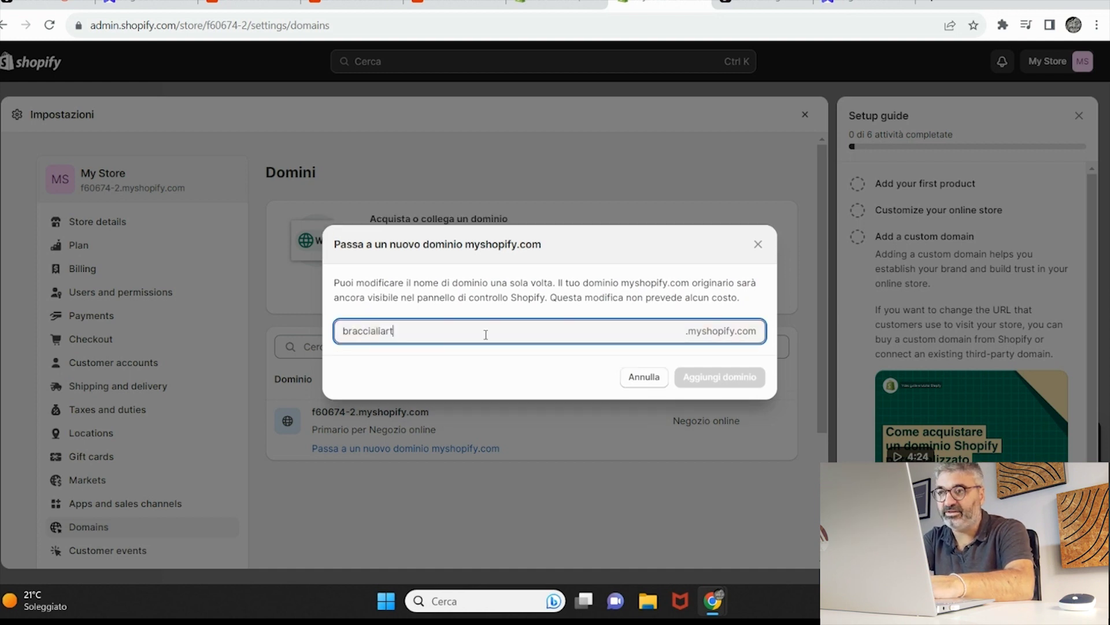
type("i")
key("BackSpace")
type("r")
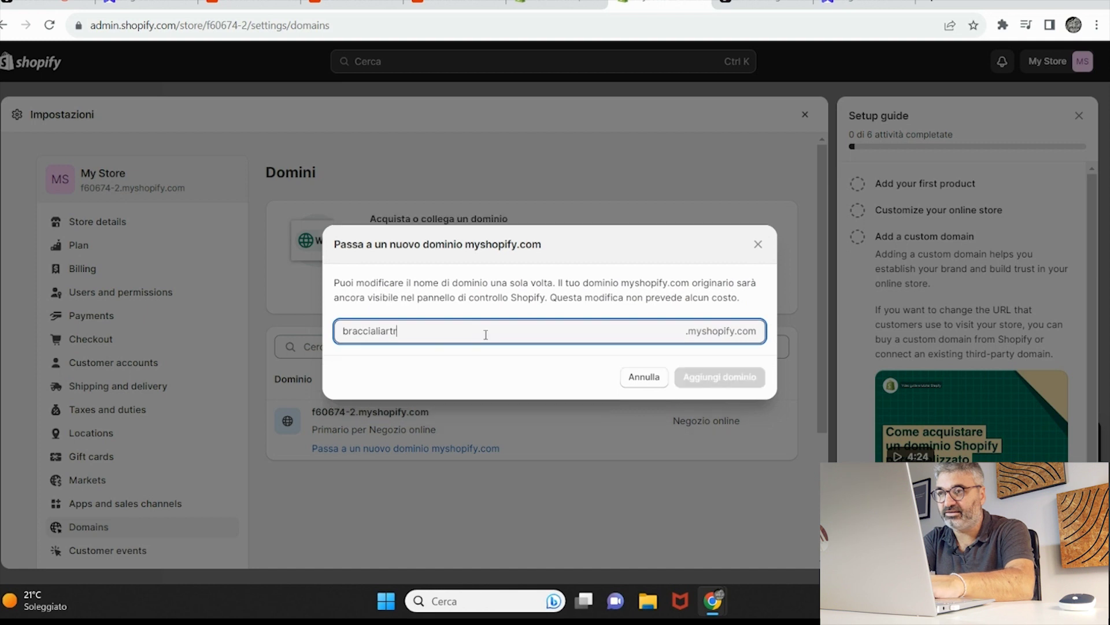
type("ite")
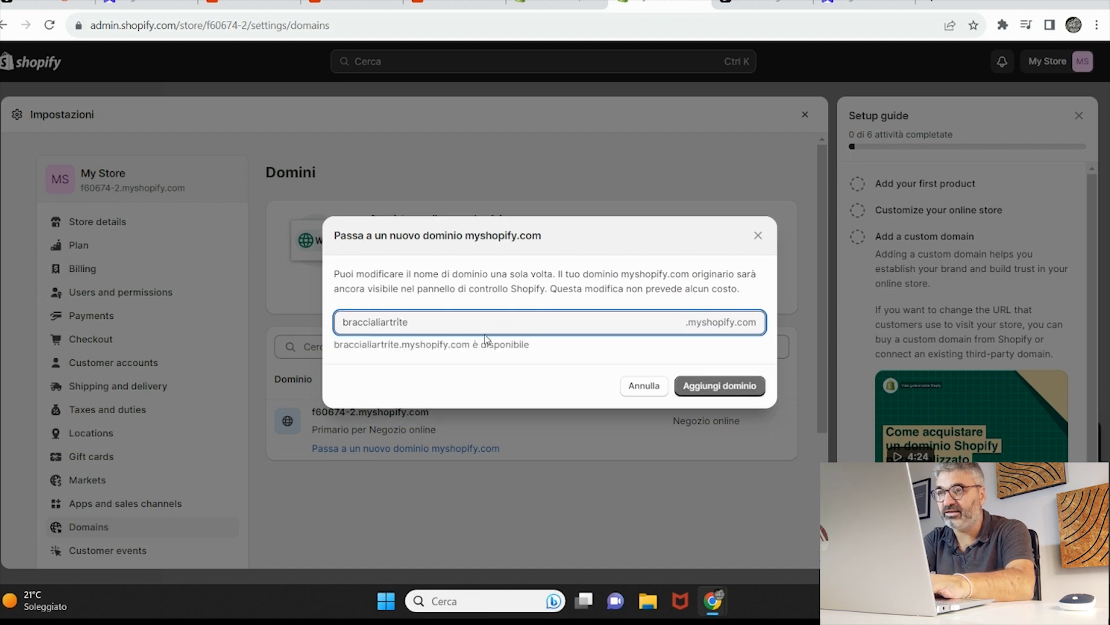
type("shop")
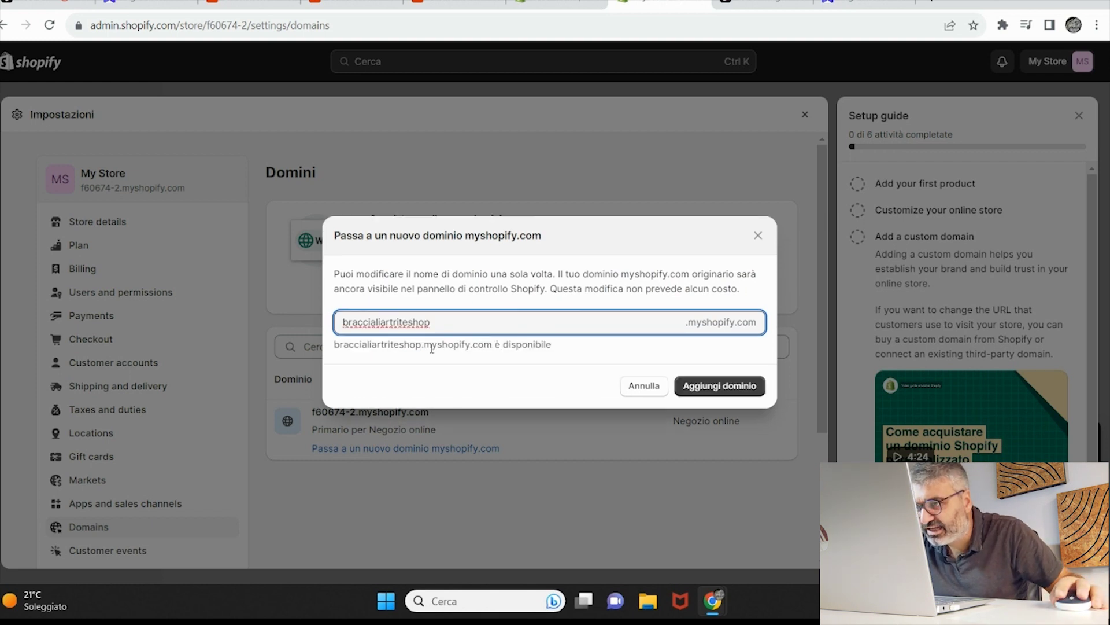
right_click(400, 322)
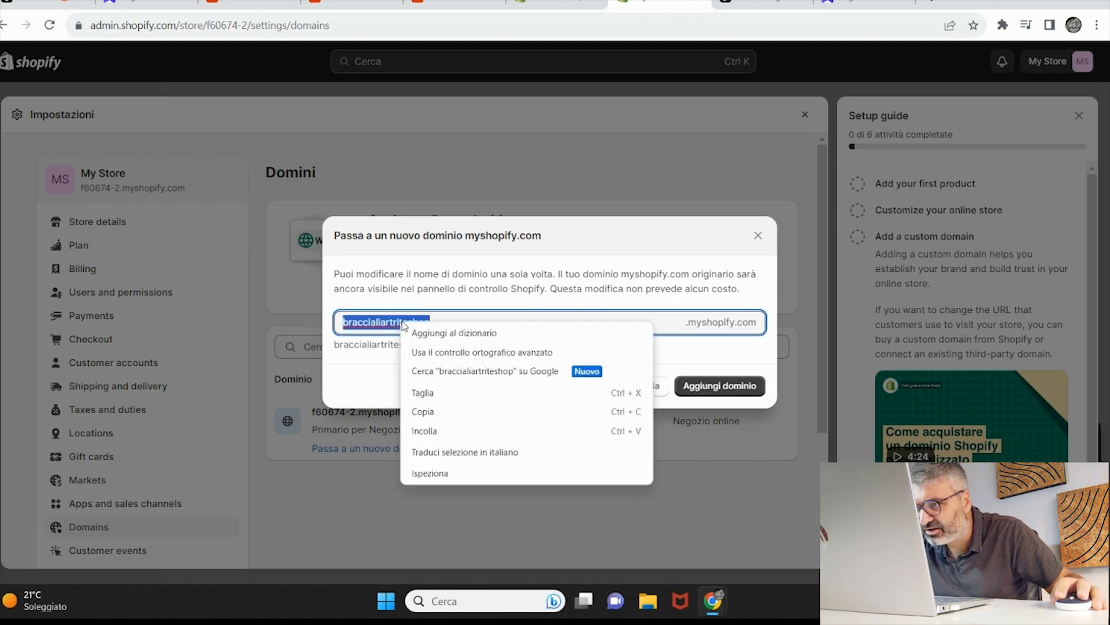
left_click(528, 322)
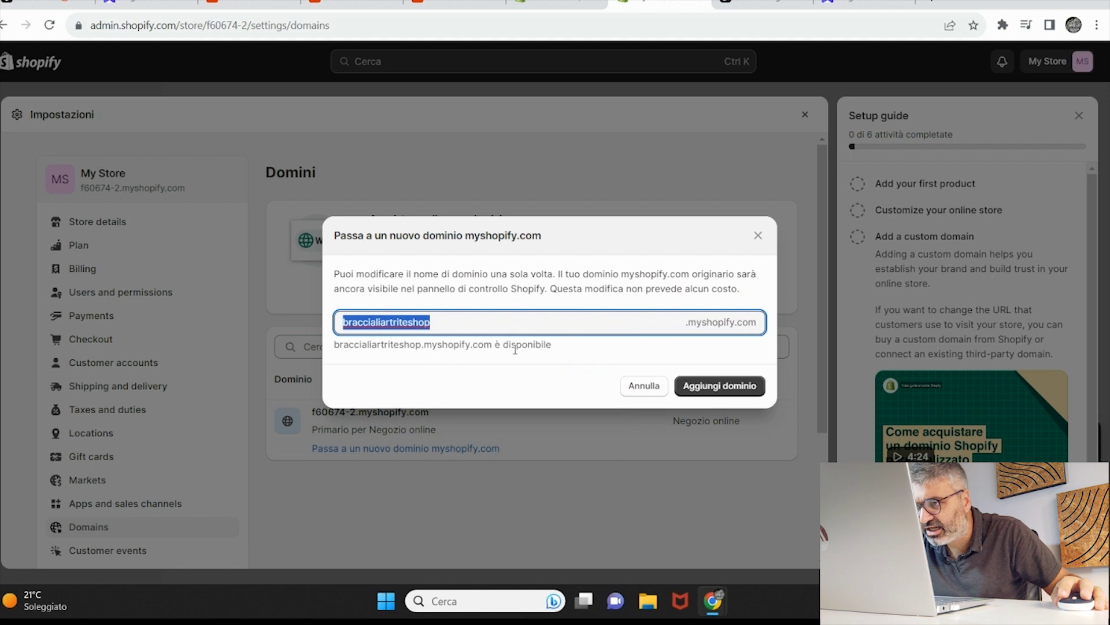
left_click(710, 384)
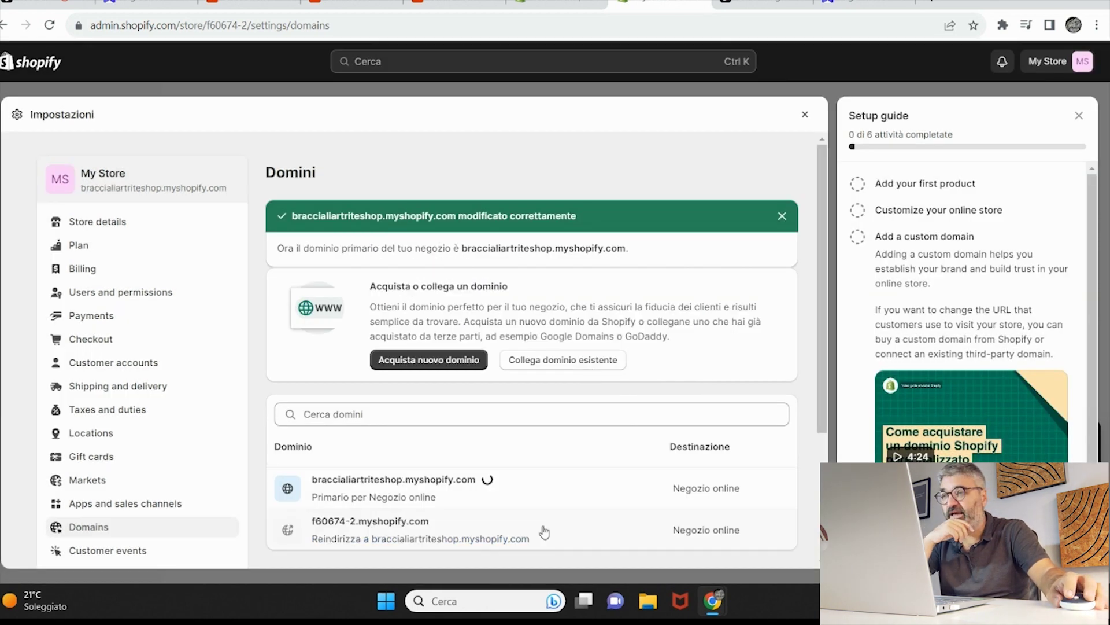
- Open the details of the braccialiartriteshop.myshopify.com domain and select its full address
left_click(399, 485)
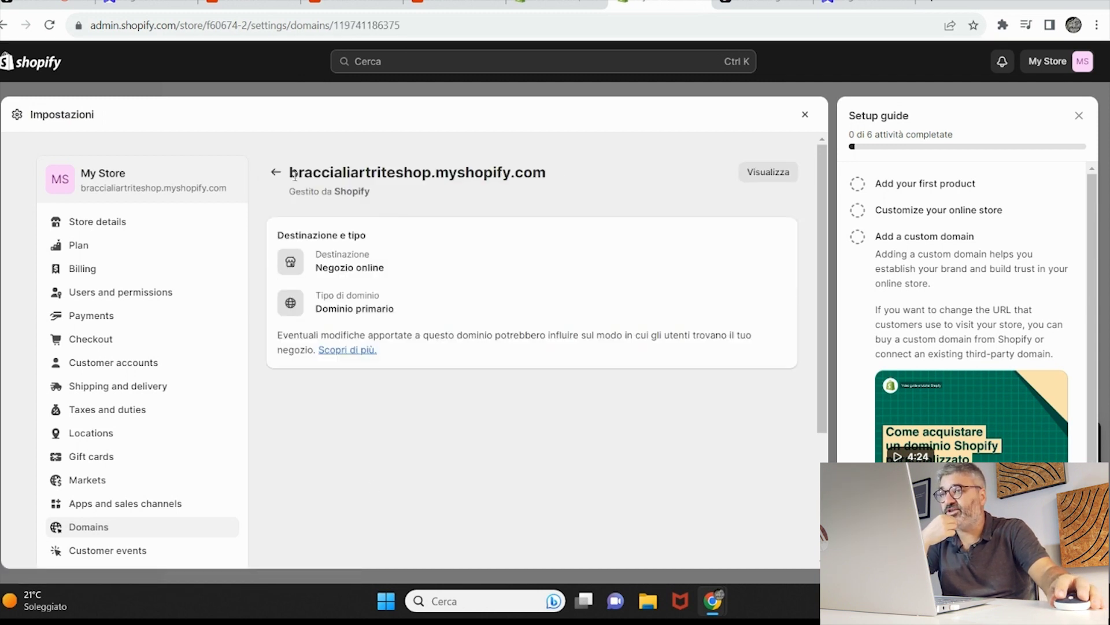
left_click_drag(291, 175, 564, 173)
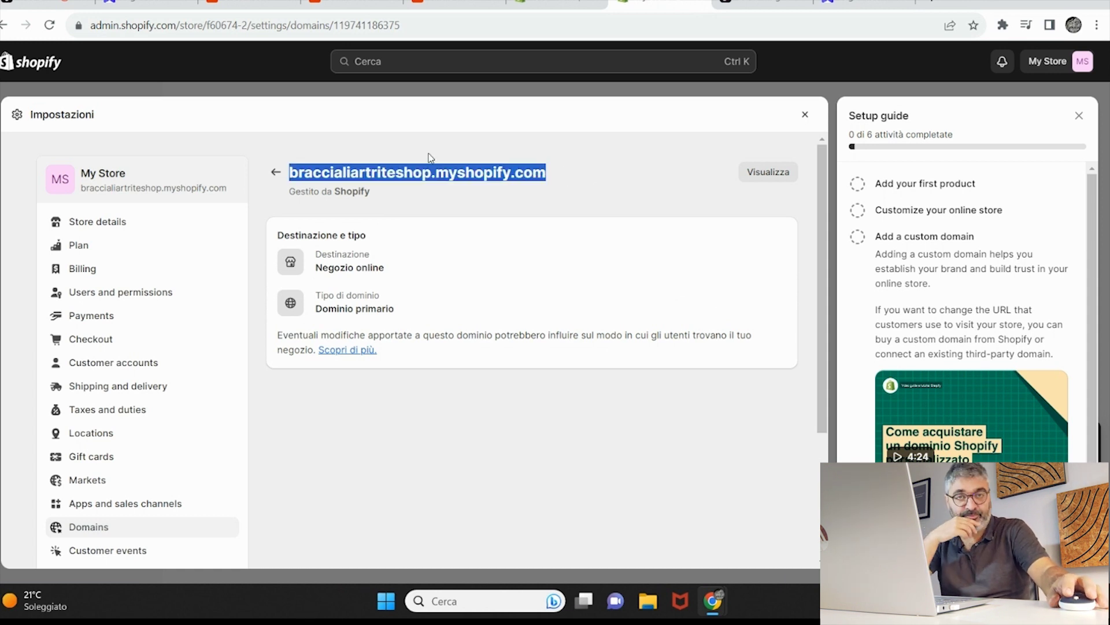
- Switch back to PagePilot and go through the Shopify key tutorial up to Step 5/5 to enable the store connection form
left_click(147, 3)
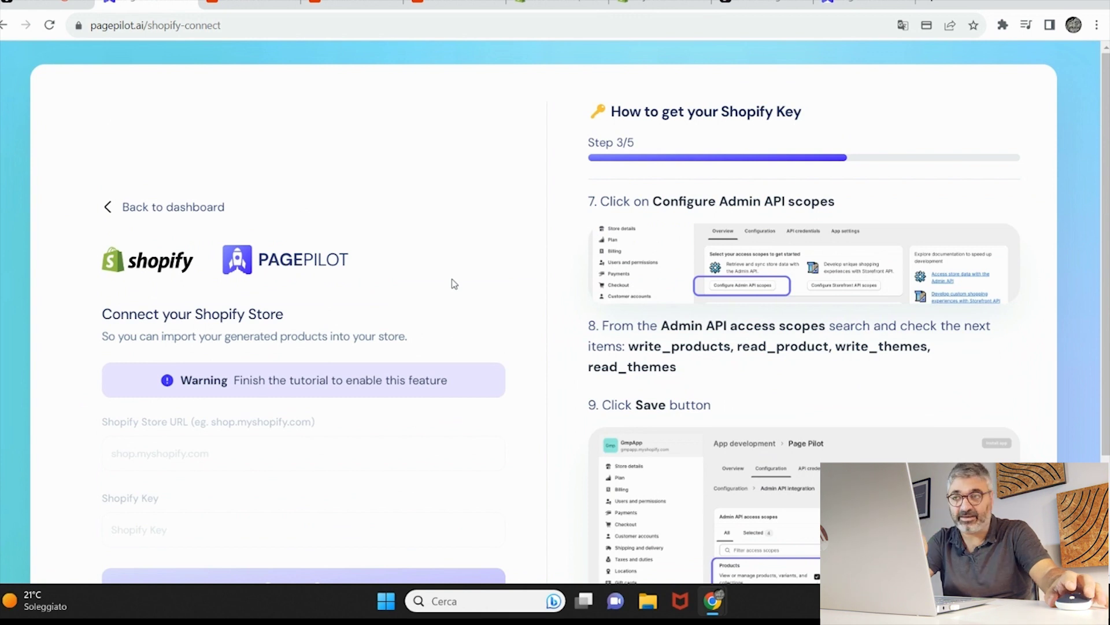
scroll(455, 283, "down", 3)
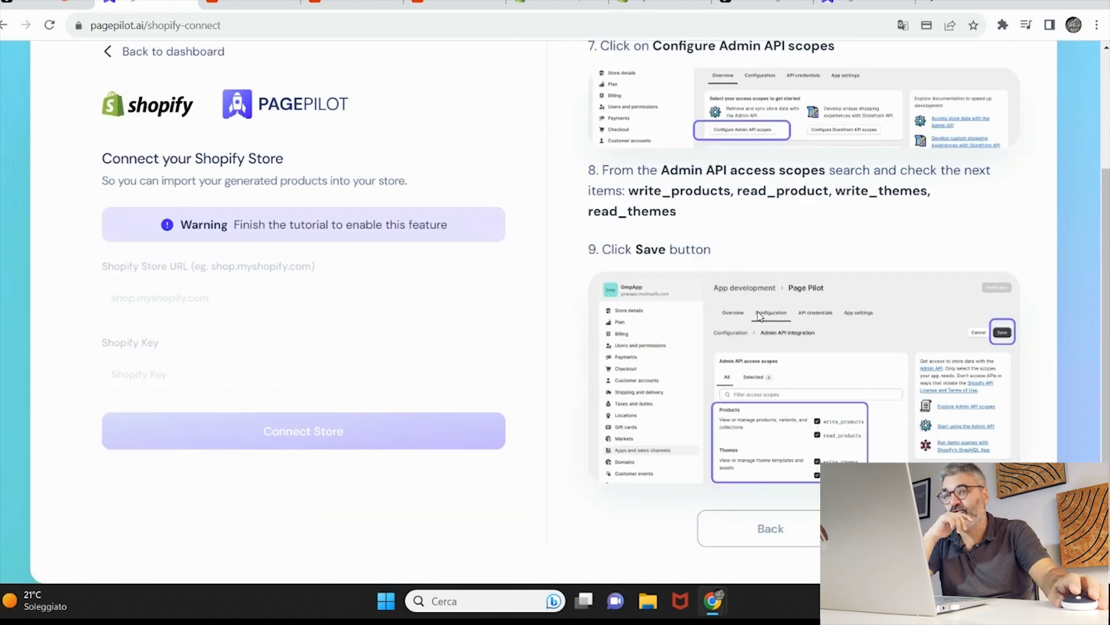
left_click(920, 528)
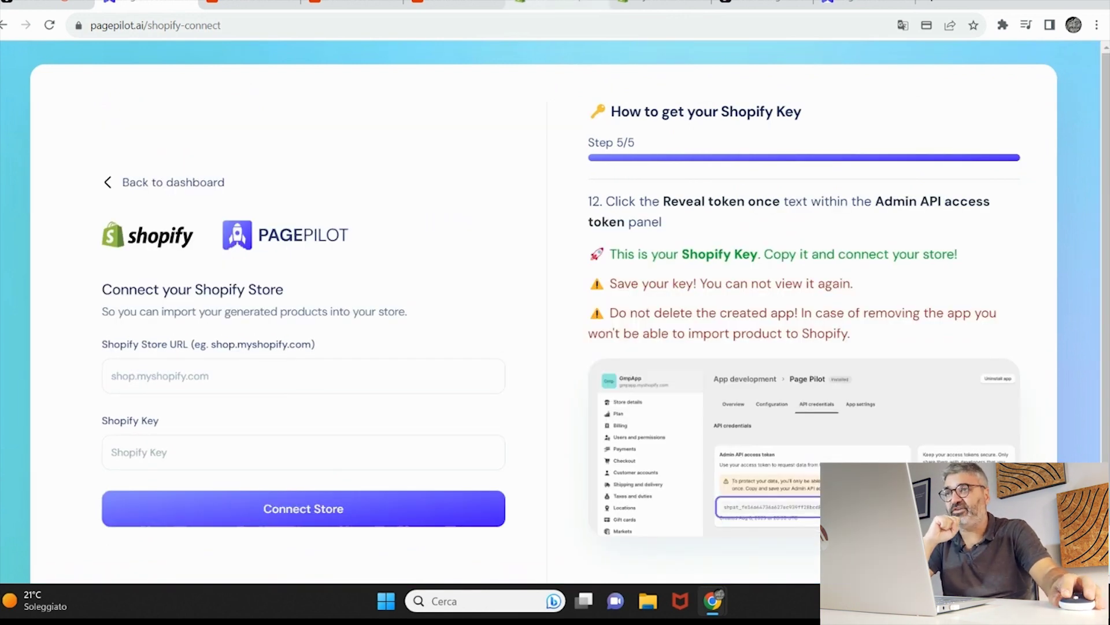
- Switch to the Shopify admin of the store named love and open app development in its app and sales channel settings
left_click(558, 3)
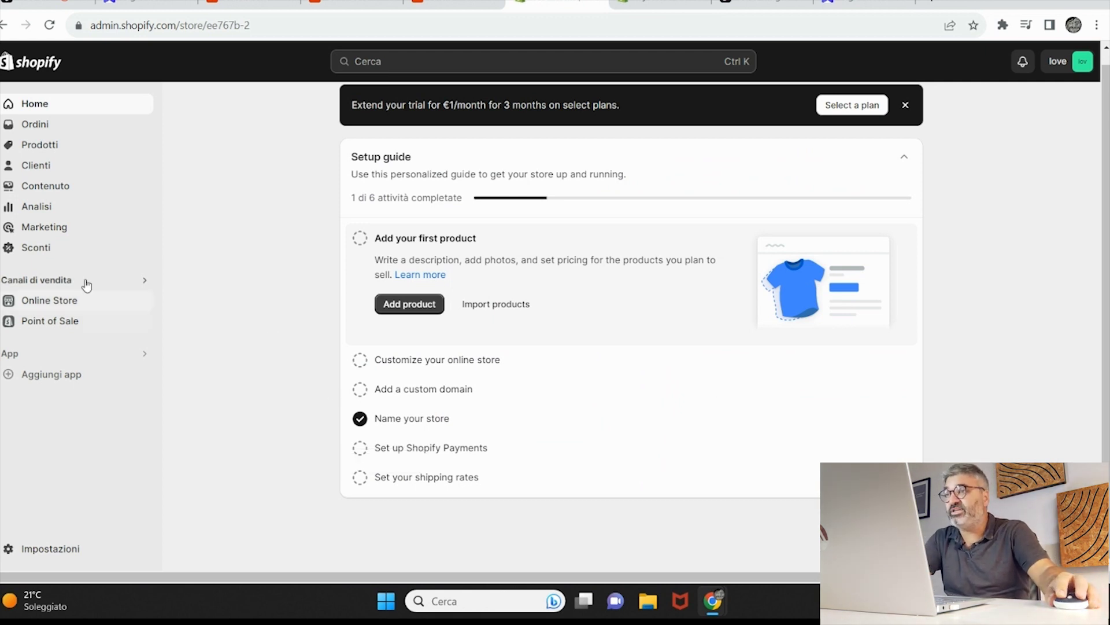
left_click(143, 355)
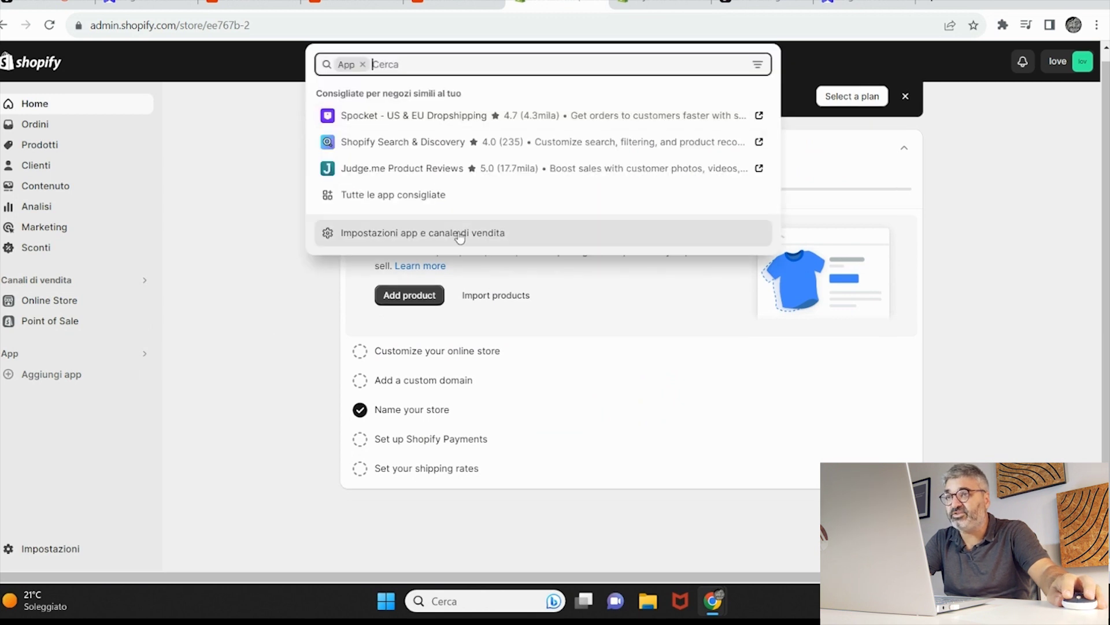
left_click(459, 236)
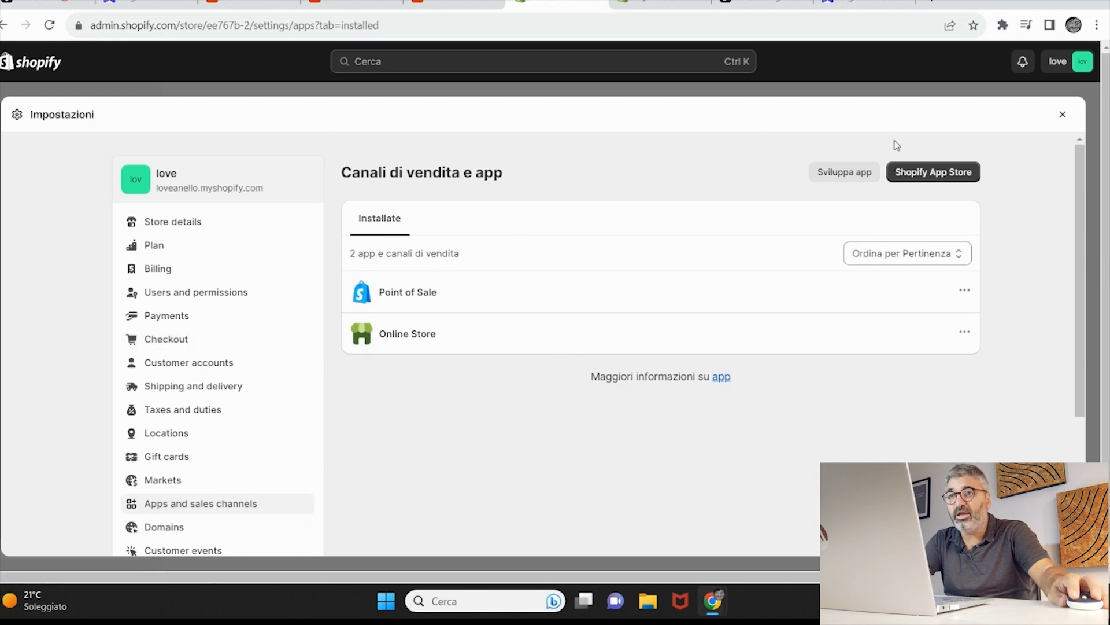
left_click(846, 173)
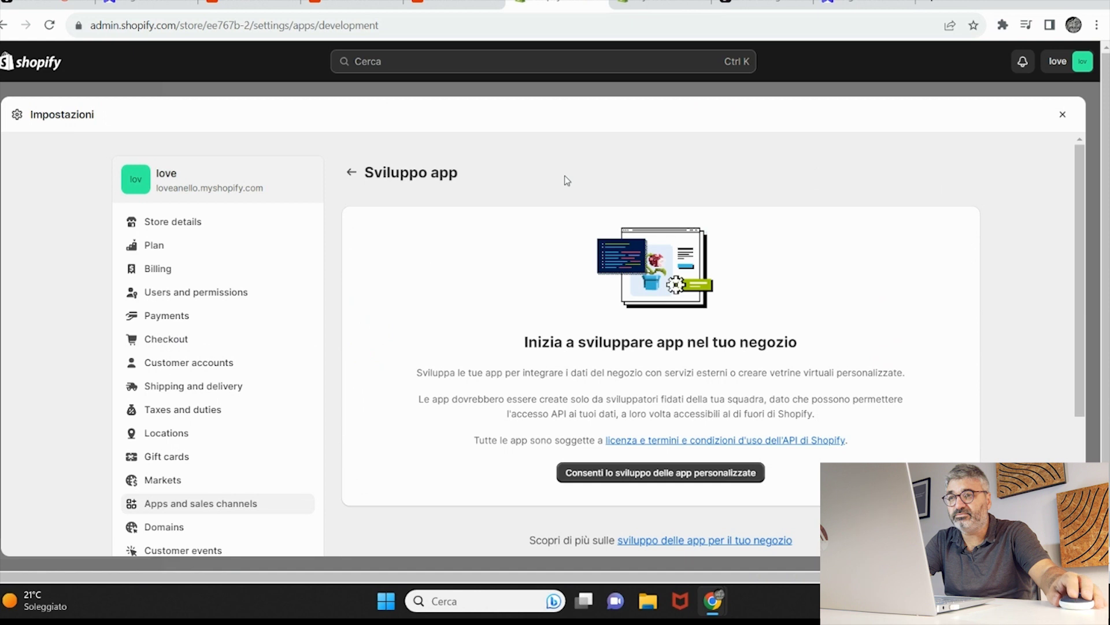
- Allow custom app development for the love store and accept the confirmation
scroll(665, 324, "down", 3)
left_click(666, 327)
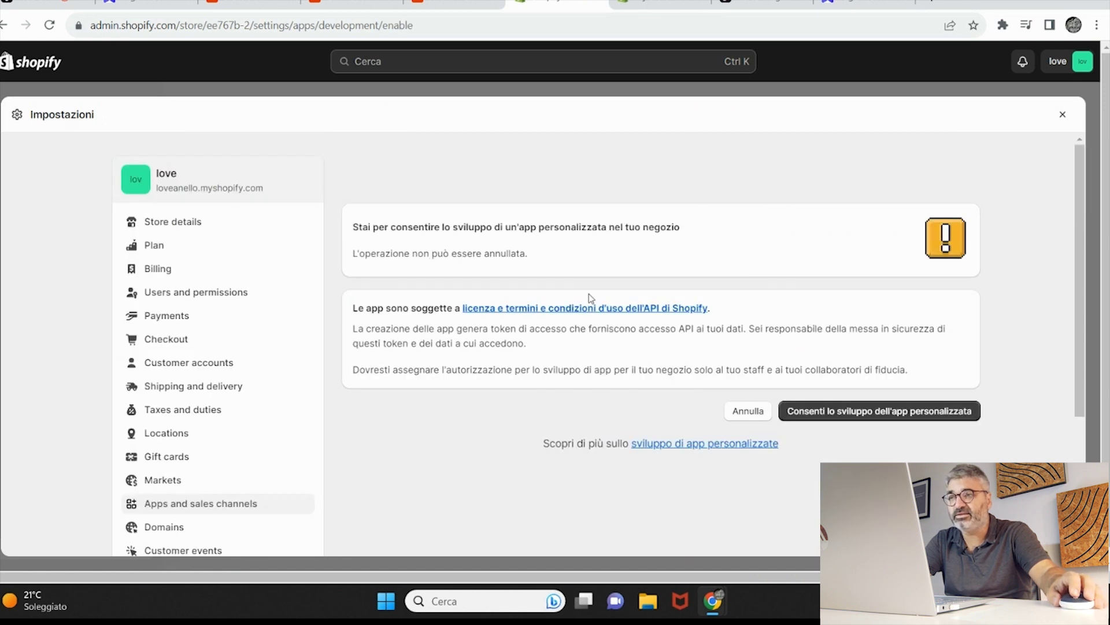
left_click(941, 415)
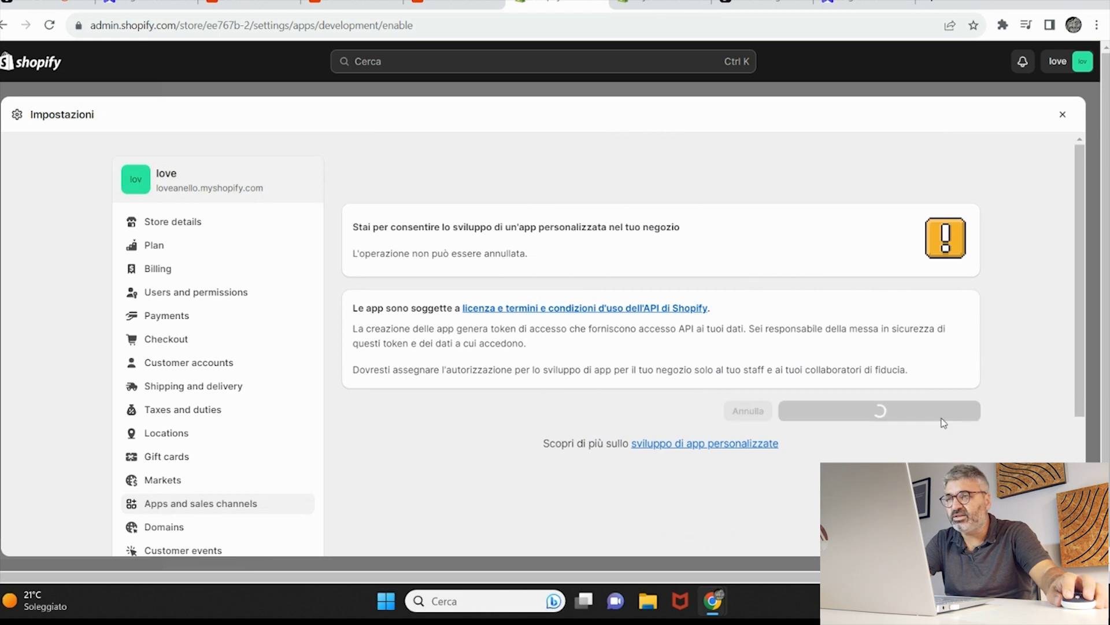
- Create a custom app named Page Pilot, leaving the preselected app developer
scroll(729, 410, "down", 3)
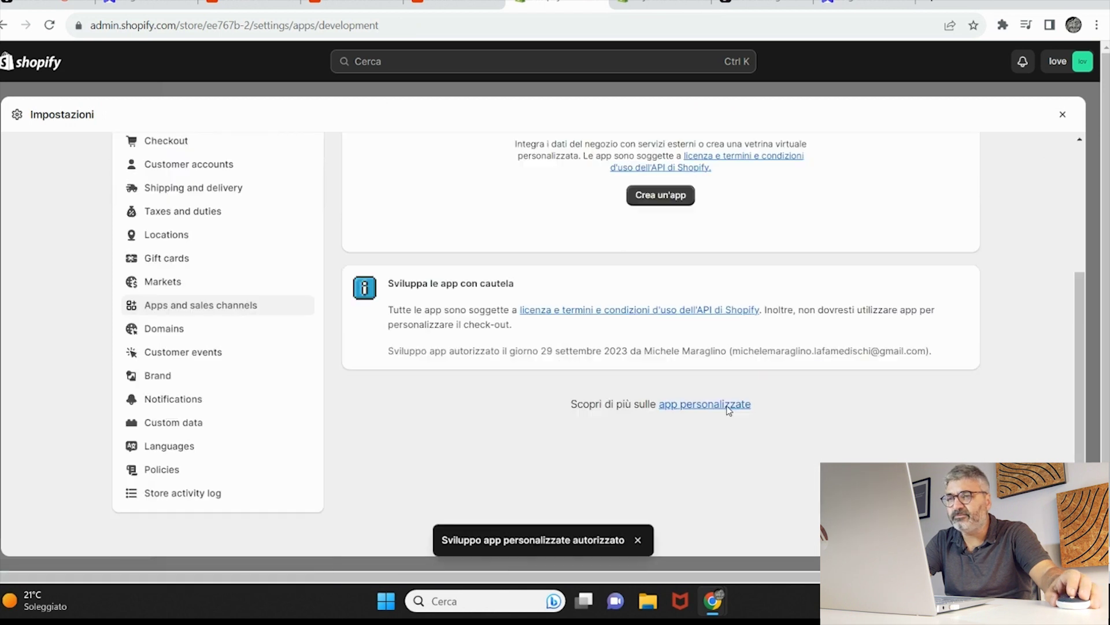
scroll(728, 410, "up", 3)
left_click(660, 393)
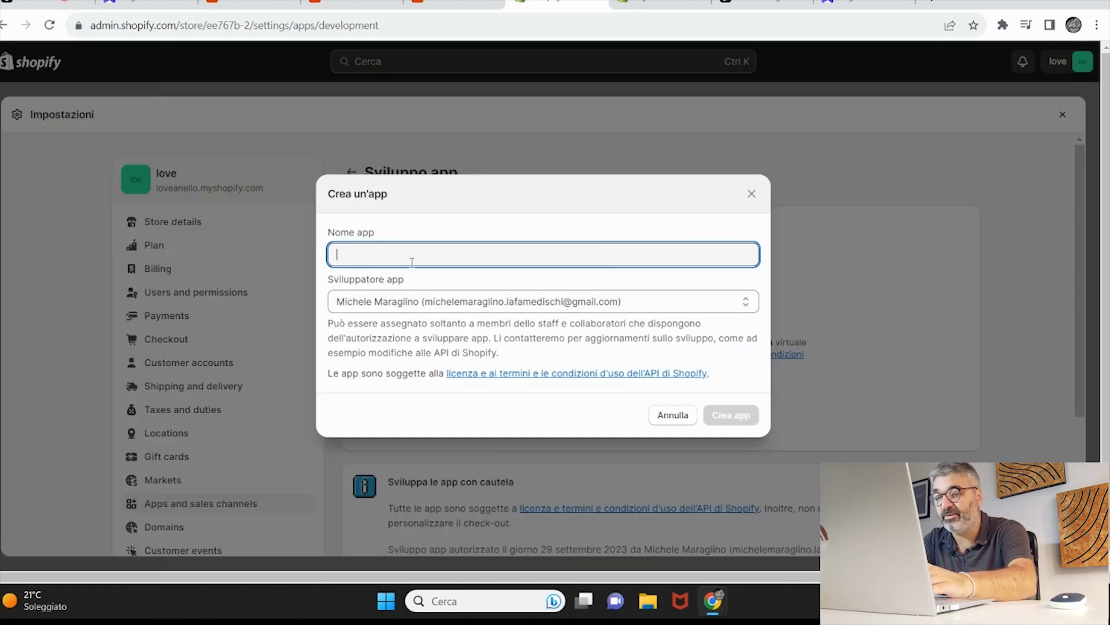
type("Page Pil")
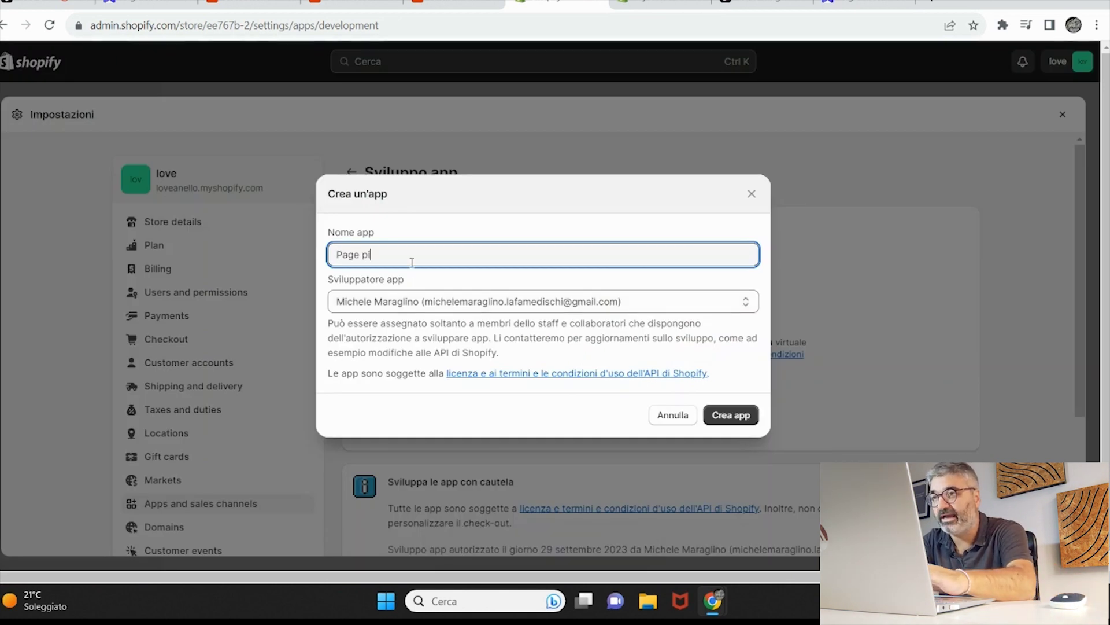
type("ot")
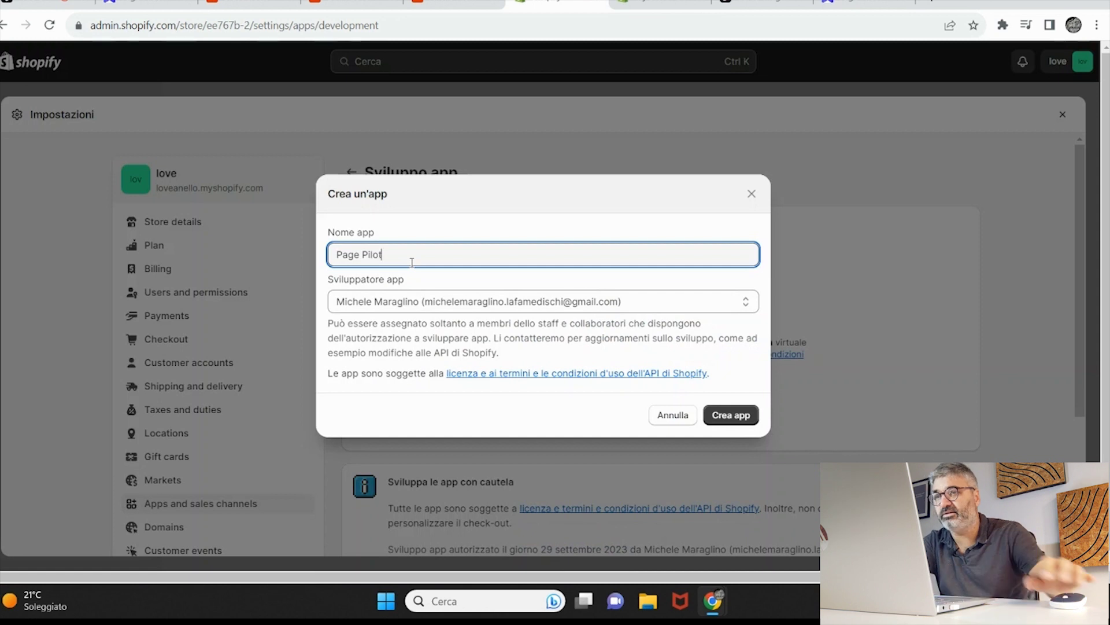
left_click(745, 414)
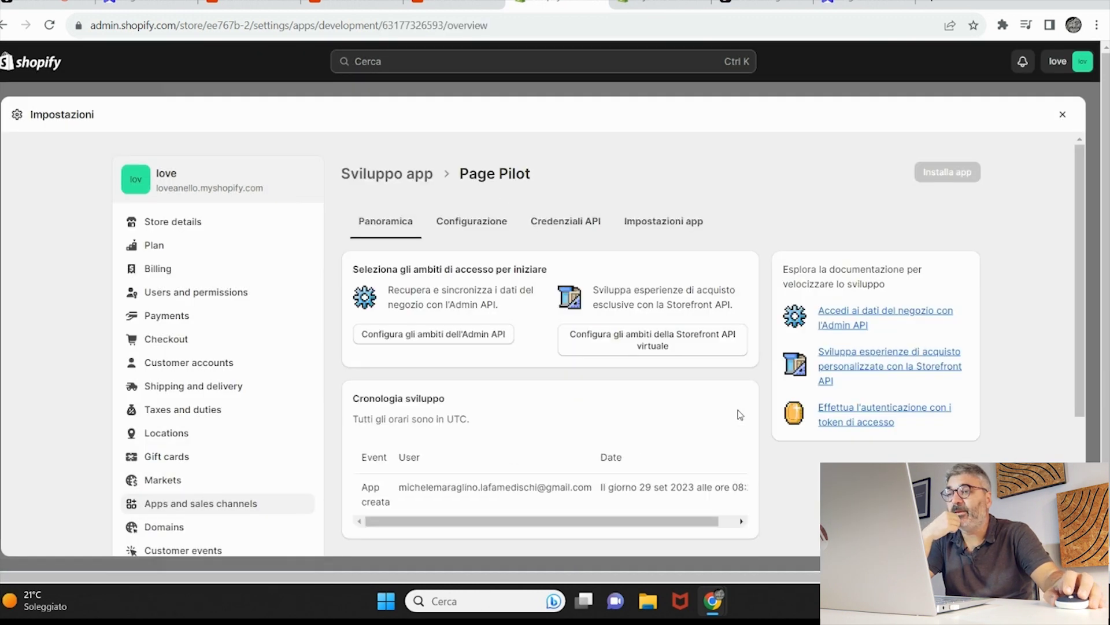
- Look through the Page Pilot app's overview and configuration, and open the Admin API integration settings
left_click(462, 228)
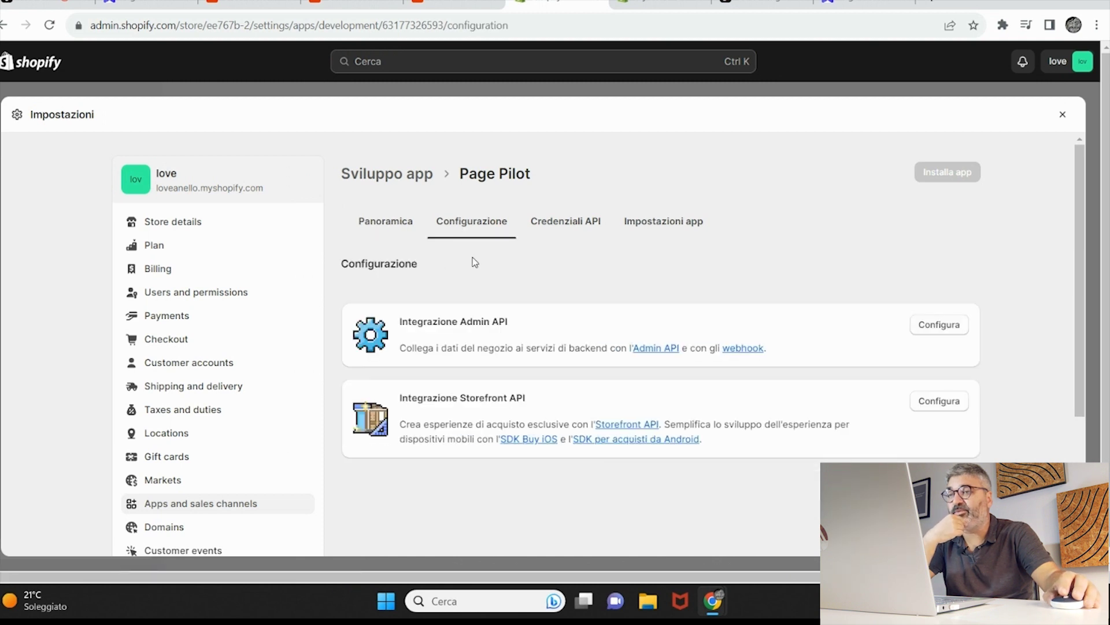
scroll(516, 268, "down", 2)
scroll(439, 261, "up", 2)
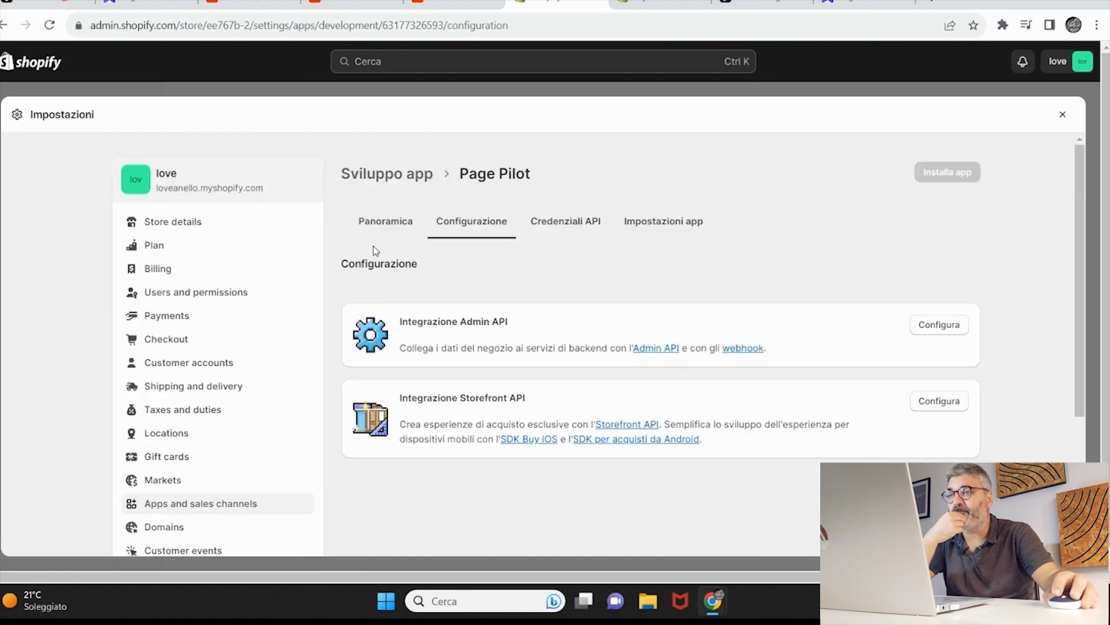
left_click(381, 224)
scroll(604, 309, "down", 2)
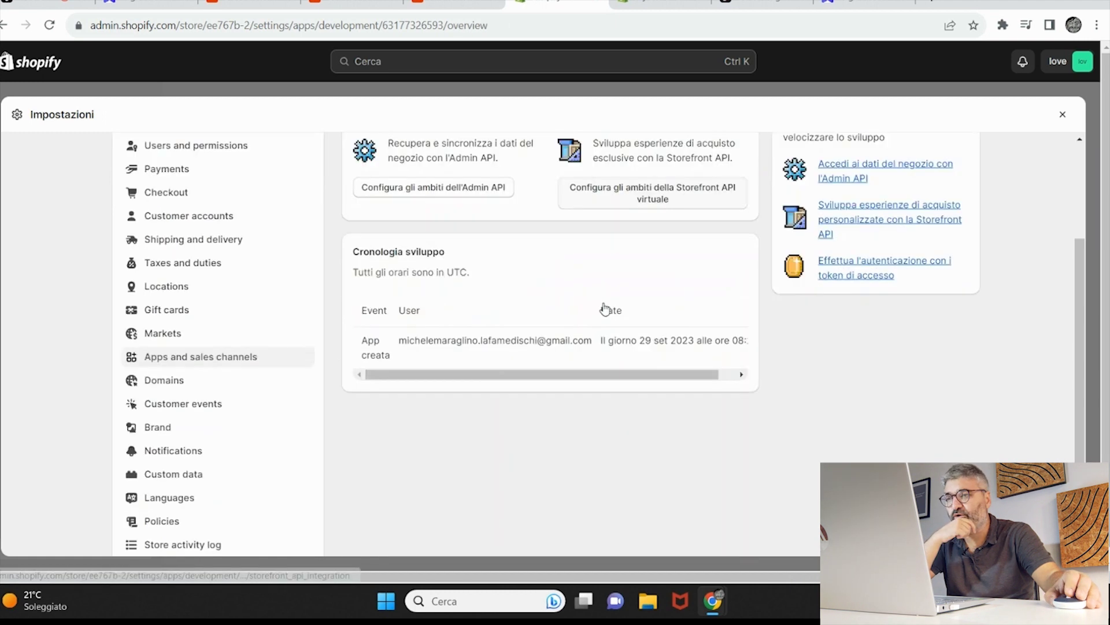
scroll(623, 266, "up", 2)
left_click(488, 234)
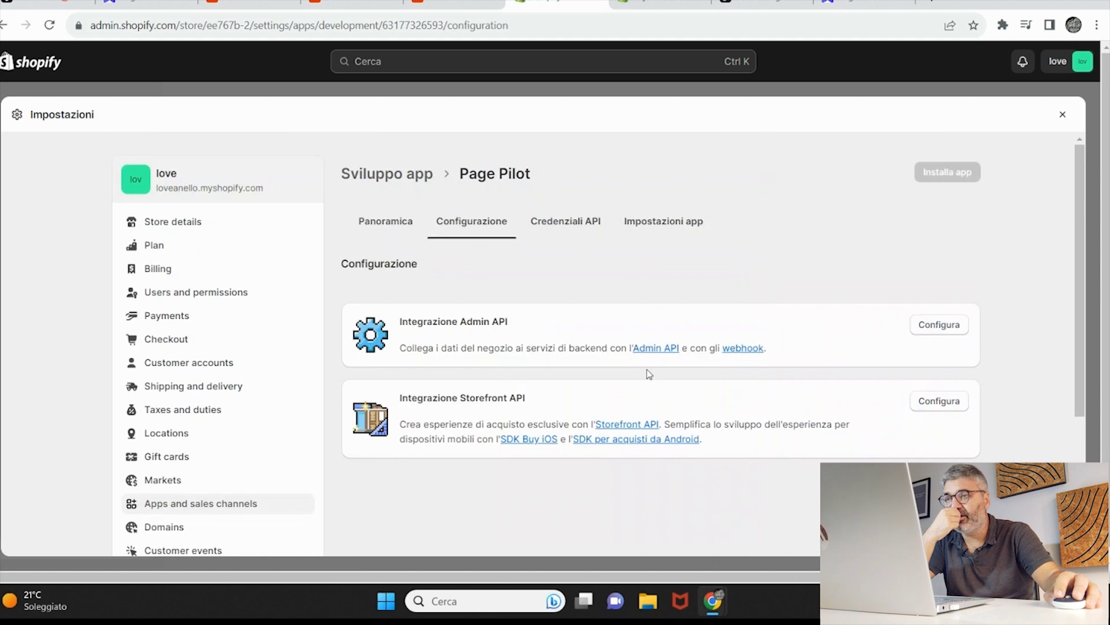
scroll(669, 371, "down", 3)
scroll(671, 366, "up", 3)
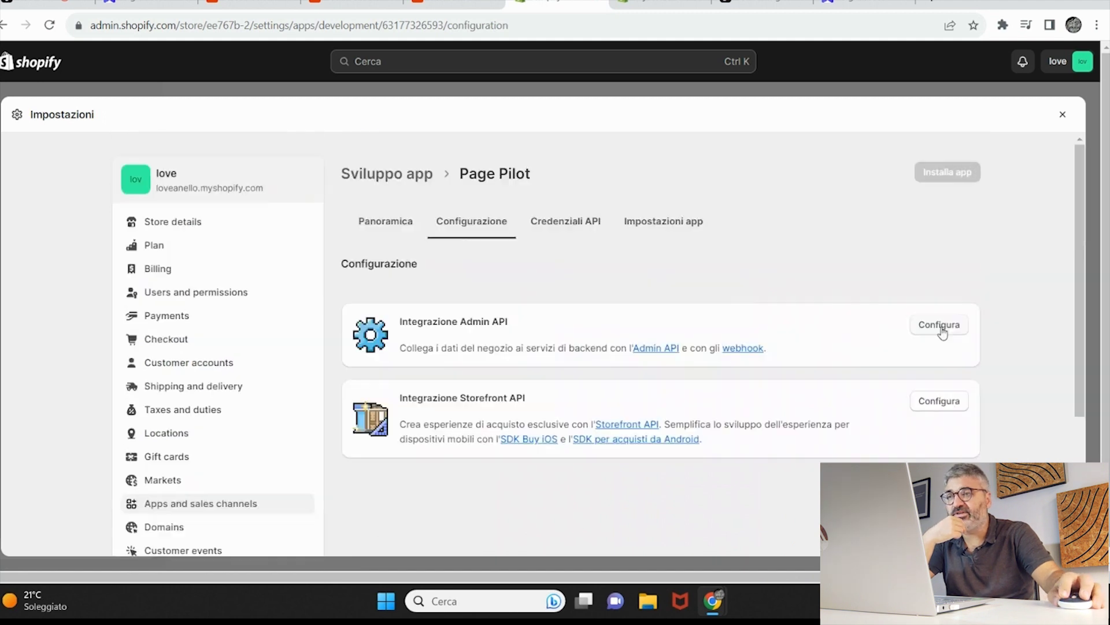
left_click(939, 326)
- Grant the write_products and read_products Admin API access scopes under Prodotti
scroll(685, 314, "down", 3)
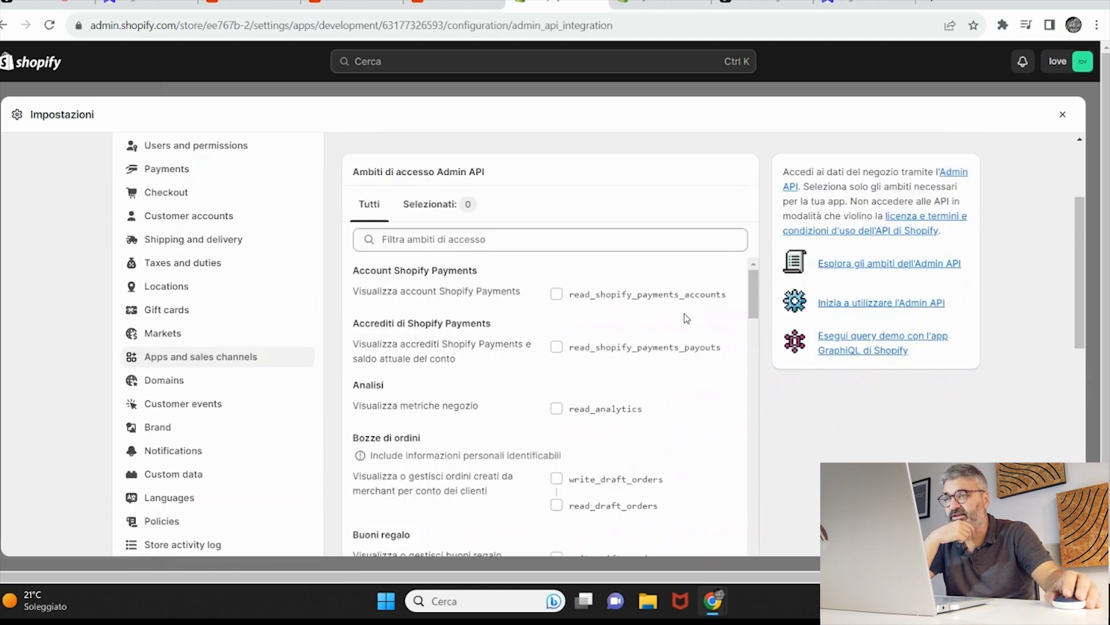
scroll(684, 313, "down", 4)
scroll(539, 354, "down", 3)
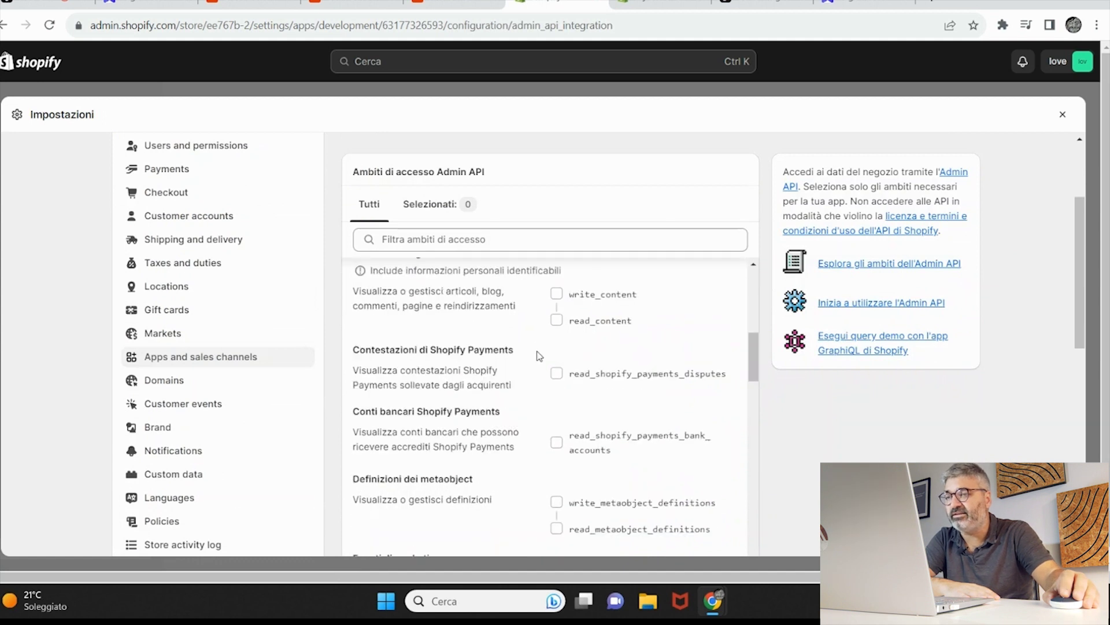
scroll(539, 354, "down", 3)
scroll(541, 354, "down", 3)
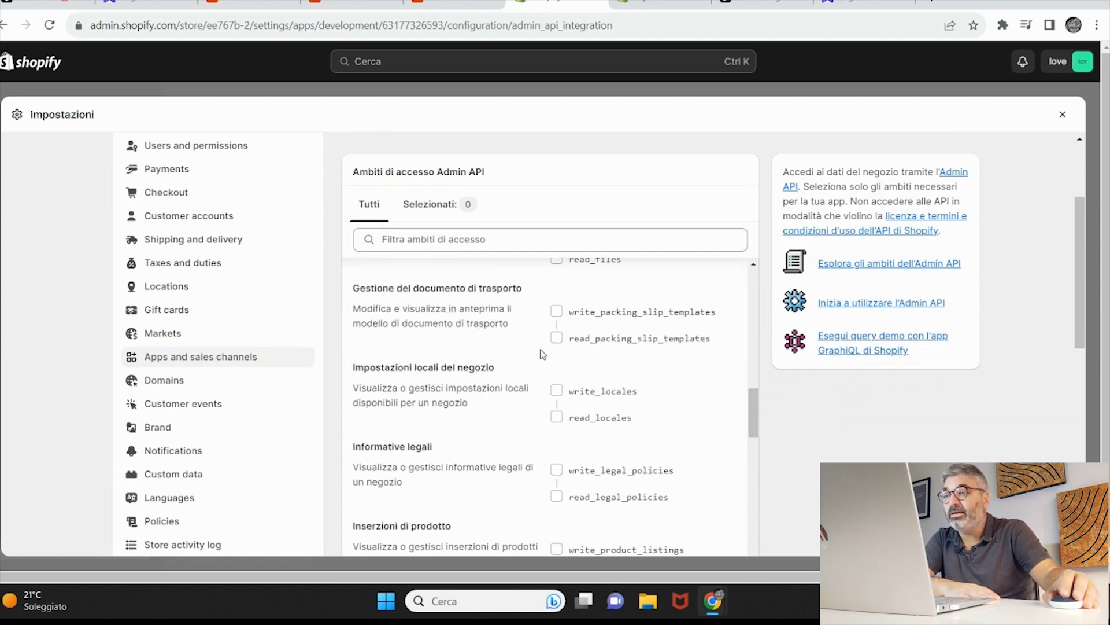
scroll(542, 354, "down", 3)
scroll(543, 354, "down", 3)
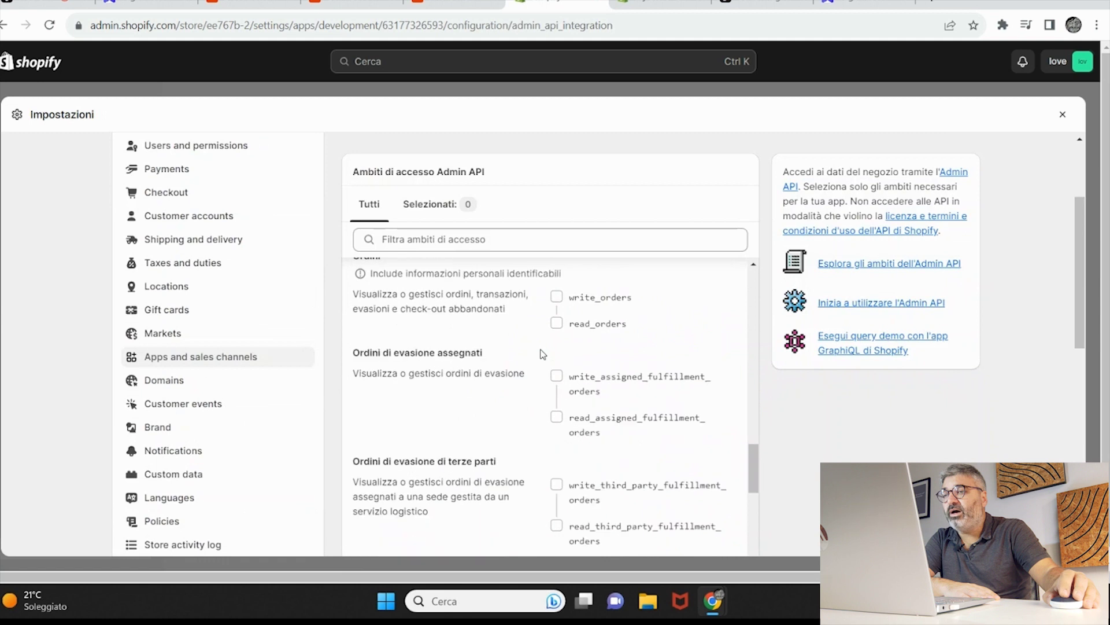
scroll(542, 354, "down", 3)
scroll(542, 354, "down", 1)
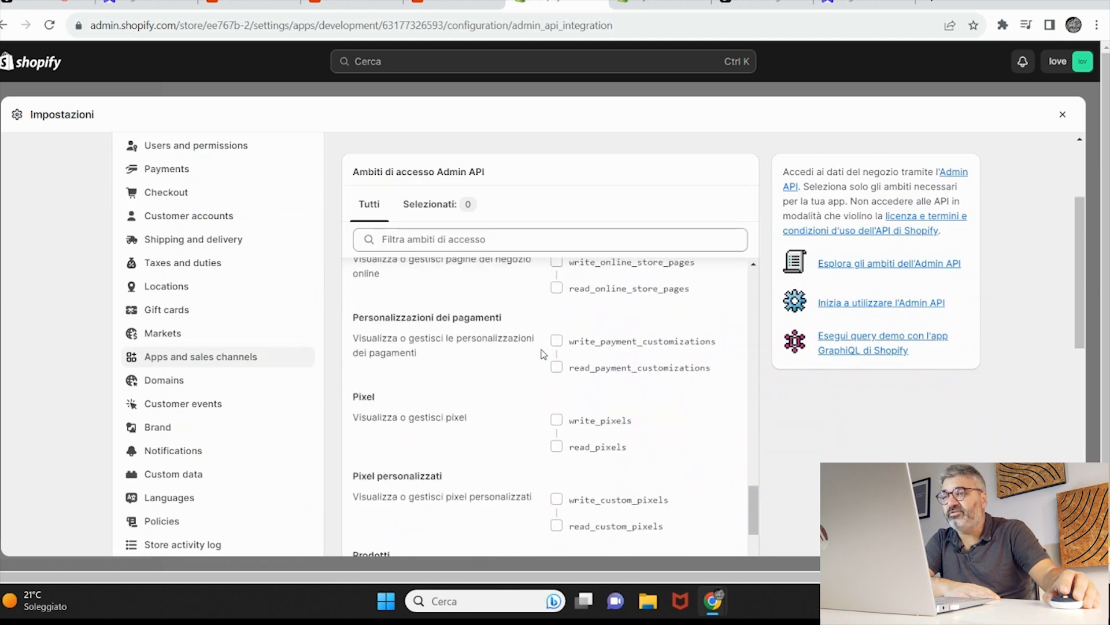
scroll(542, 354, "down", 2)
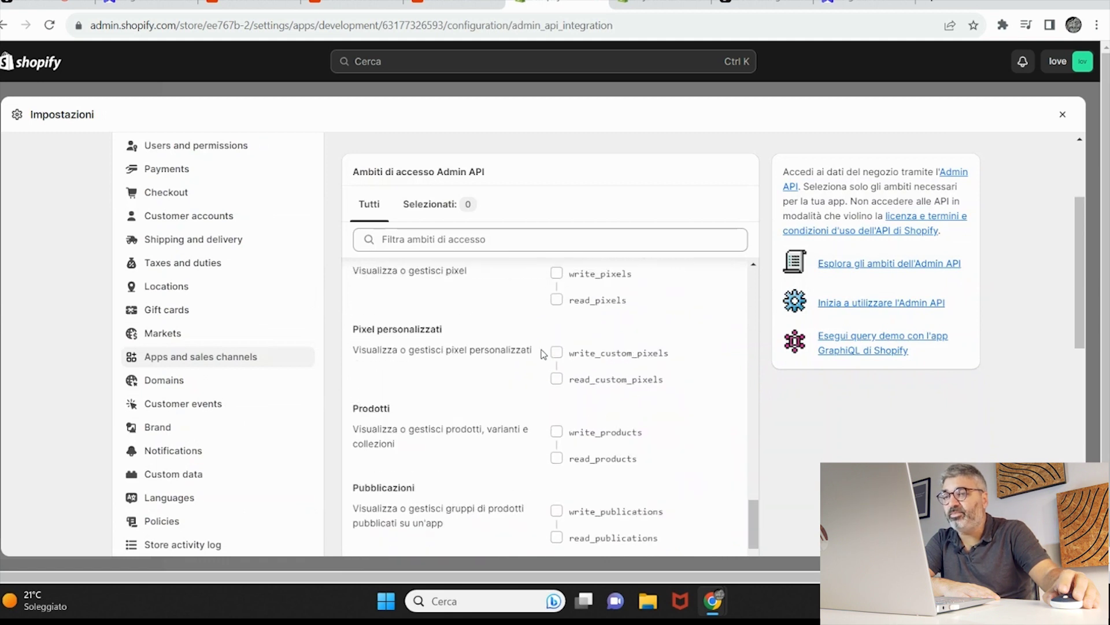
left_click(557, 432)
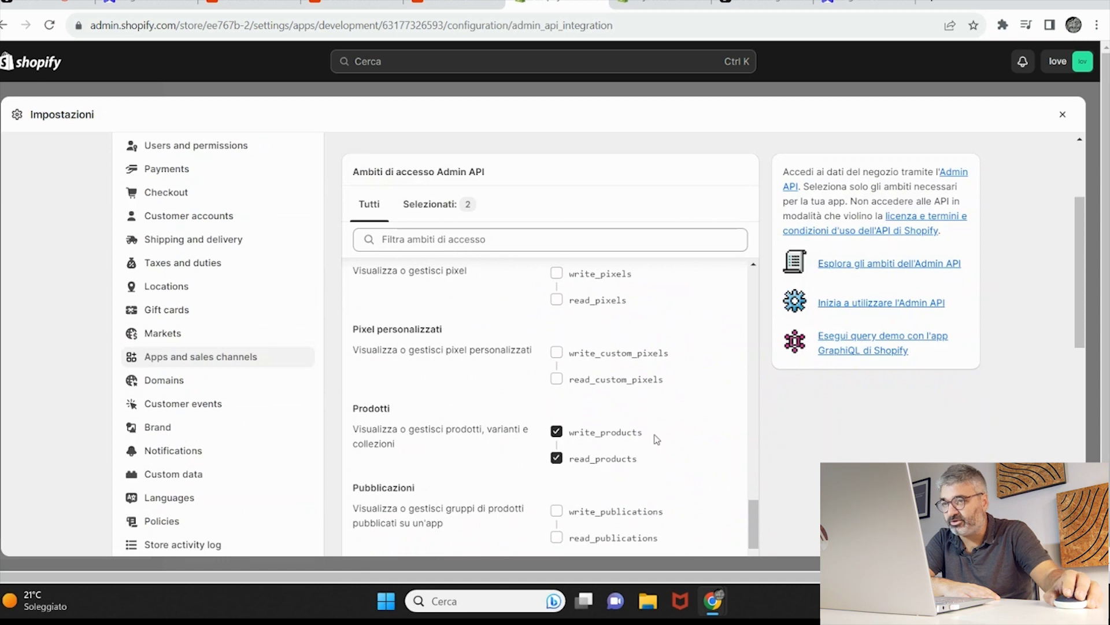
- Grant the write_themes and read_themes access scopes under Temi and save the Admin API configuration
scroll(657, 431, "down", 4)
scroll(656, 419, "down", 5)
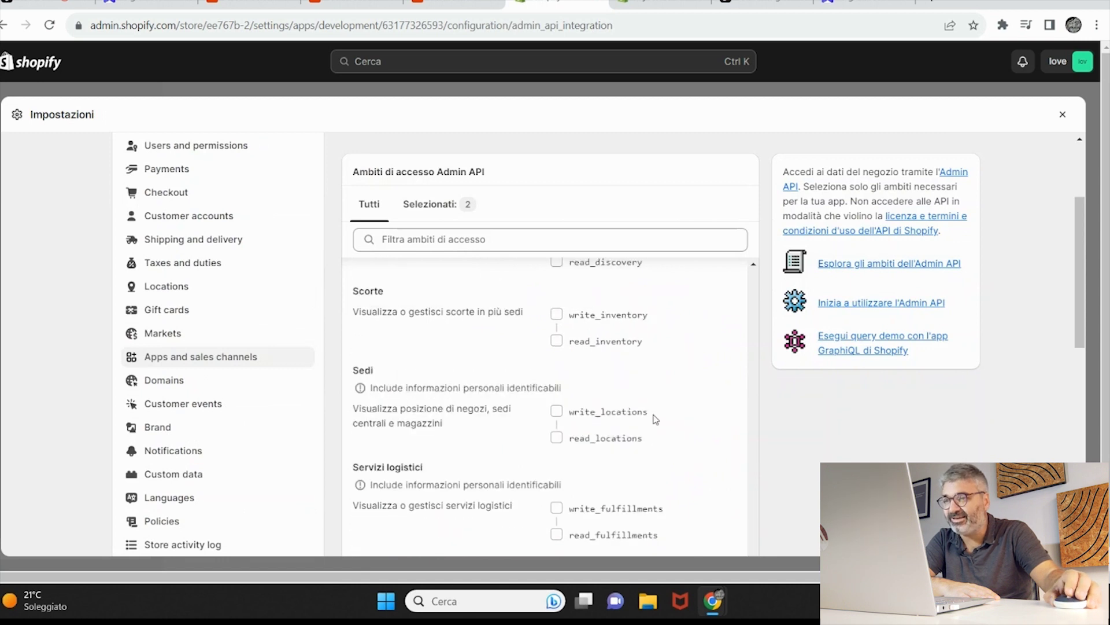
scroll(655, 417, "down", 1)
scroll(656, 419, "down", 3)
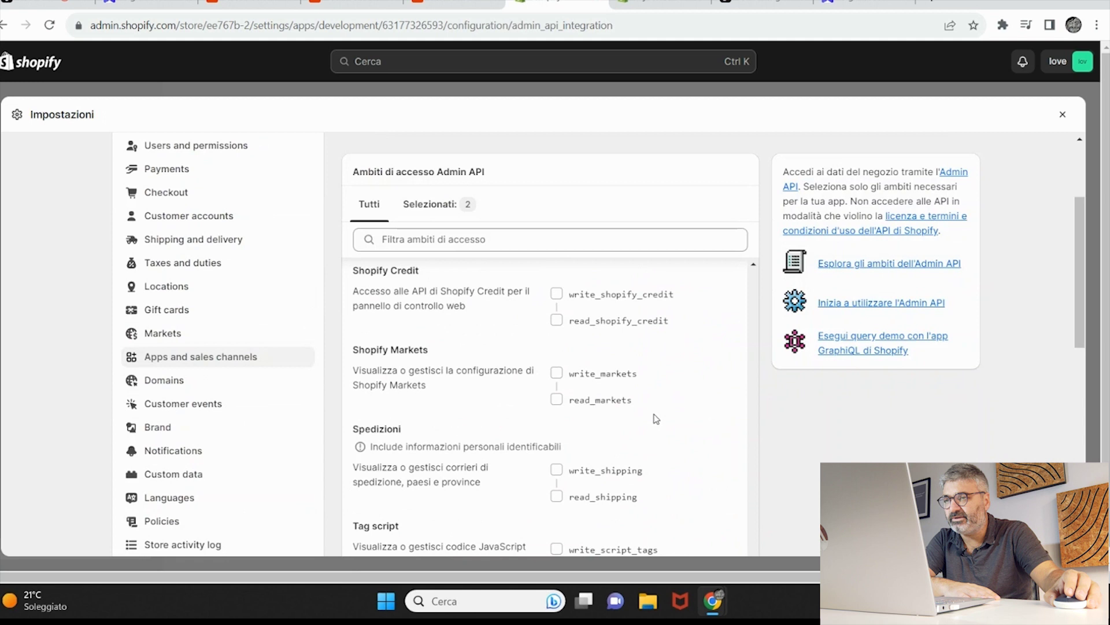
scroll(657, 418, "down", 2)
left_click(557, 481)
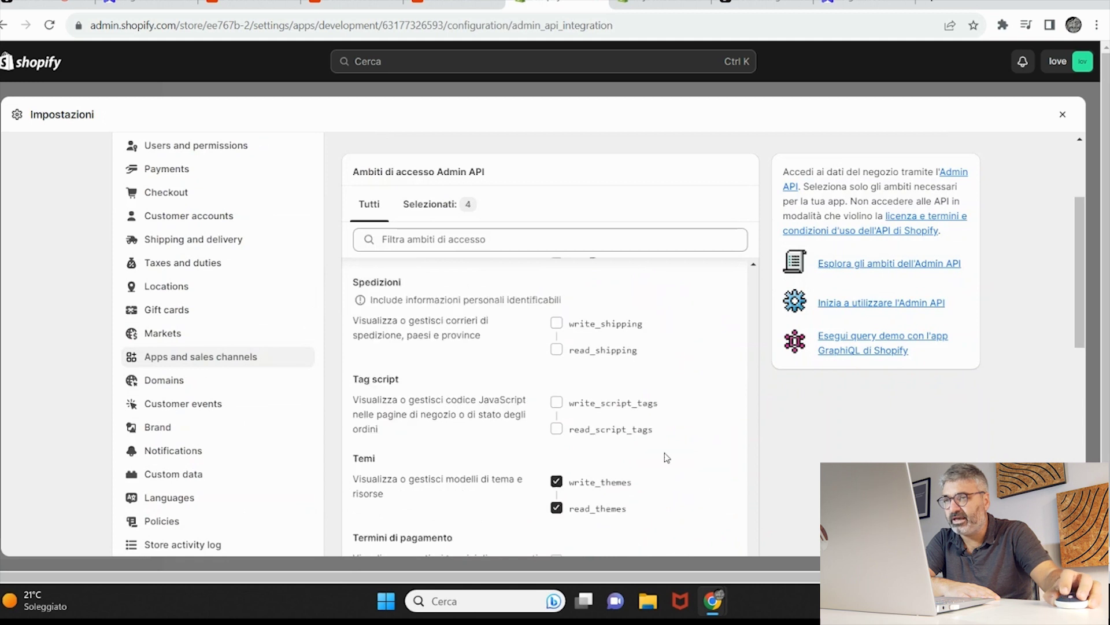
scroll(819, 392, "down", 4)
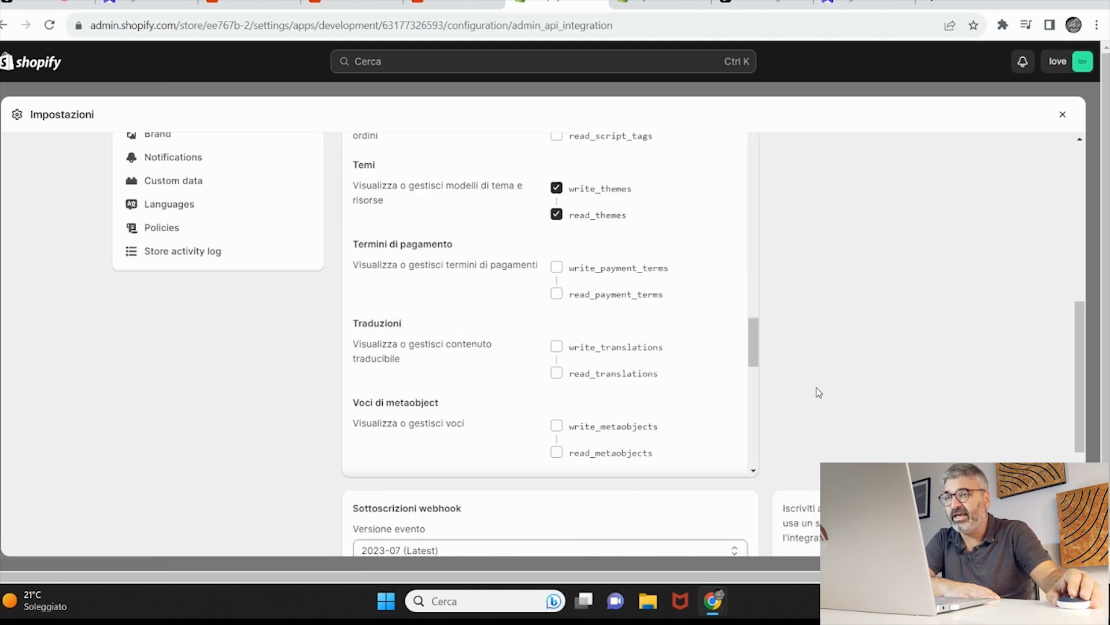
scroll(818, 392, "down", 3)
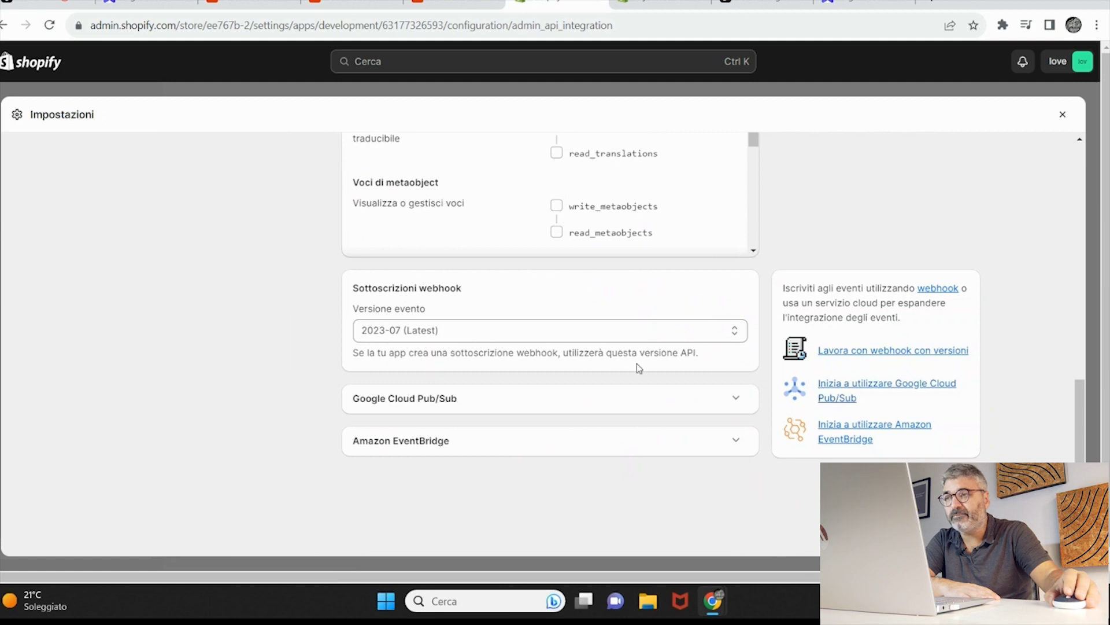
scroll(992, 215, "up", 9)
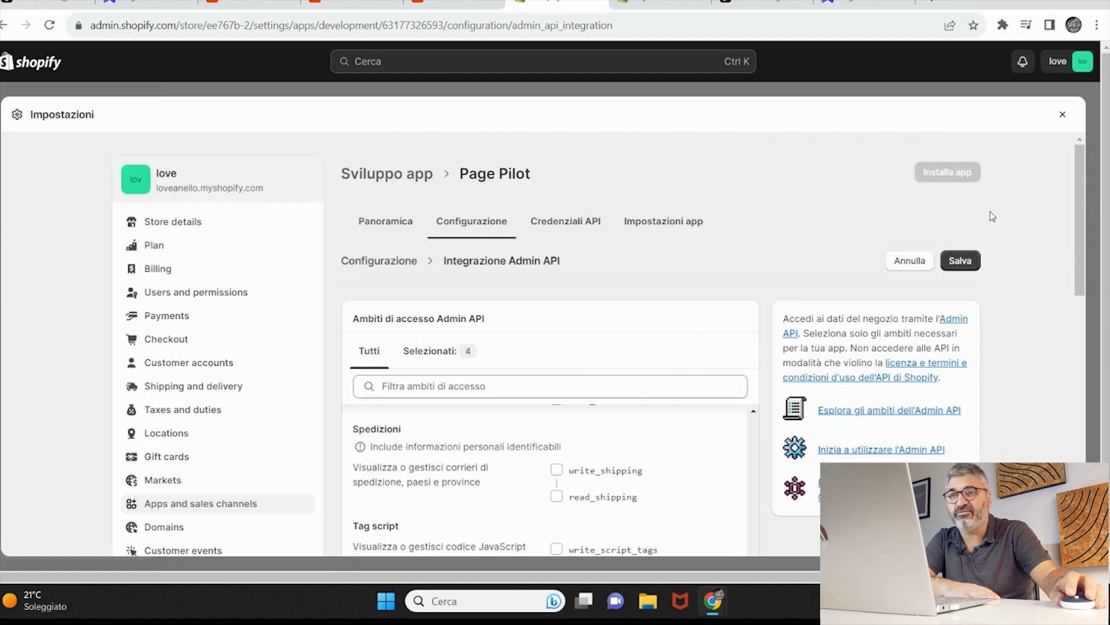
left_click(969, 259)
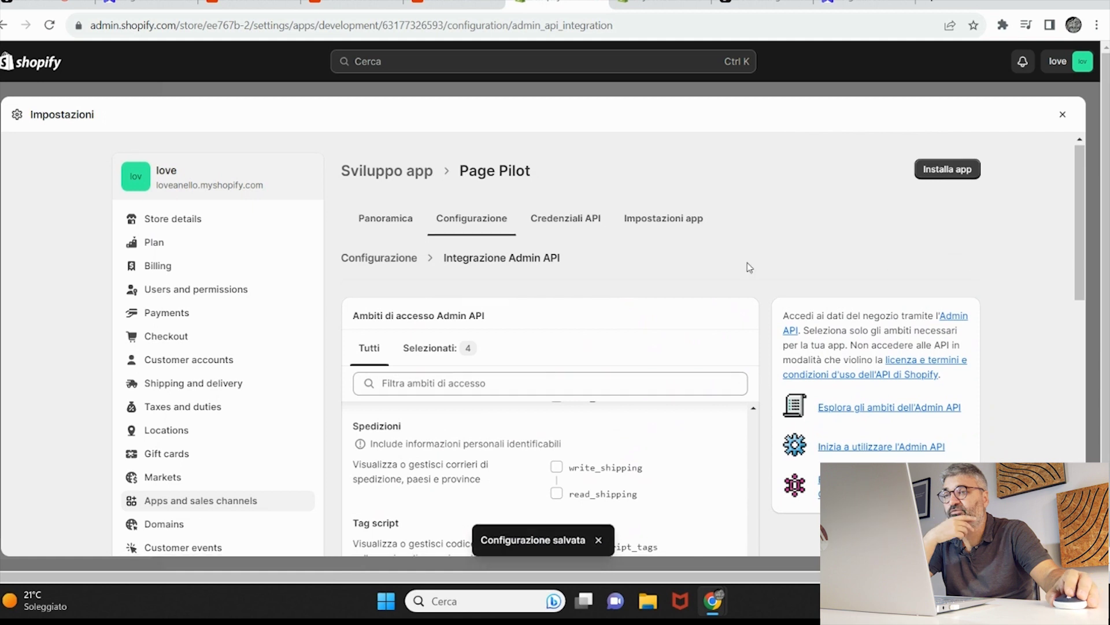
- Install the Page Pilot app on the love store and confirm the installation
scroll(856, 285, "down", 15)
scroll(855, 285, "up", 15)
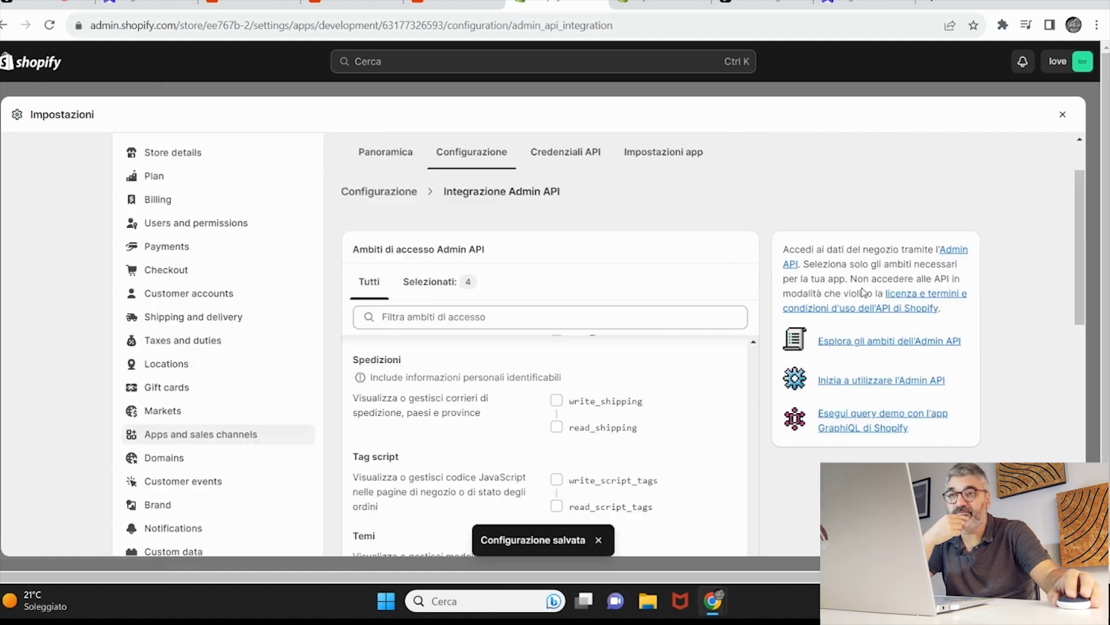
scroll(862, 292, "up", 1)
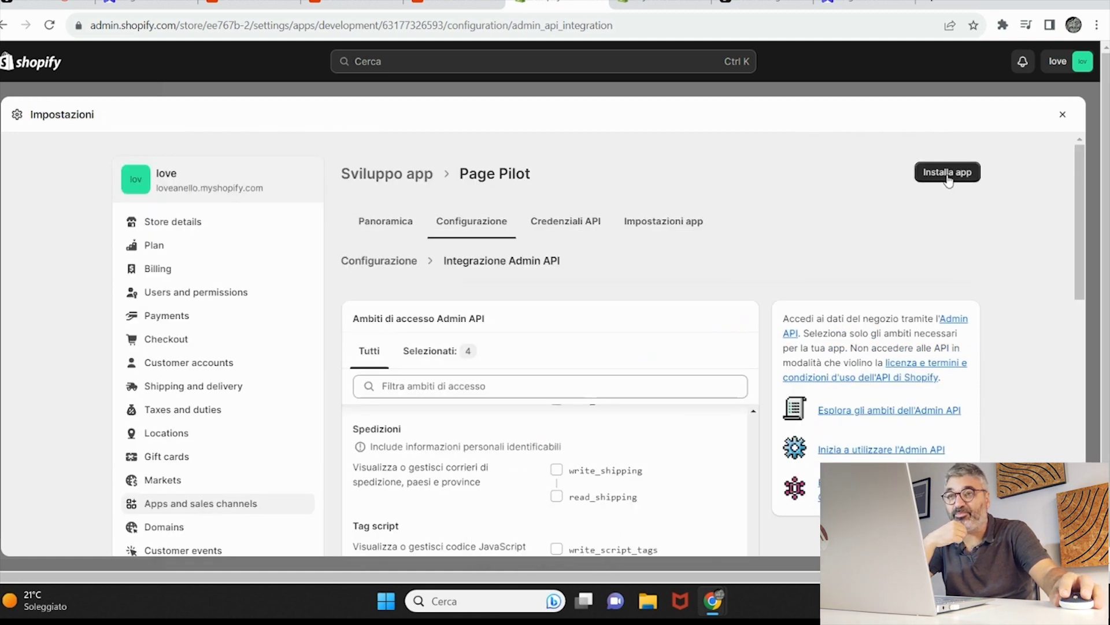
left_click(949, 174)
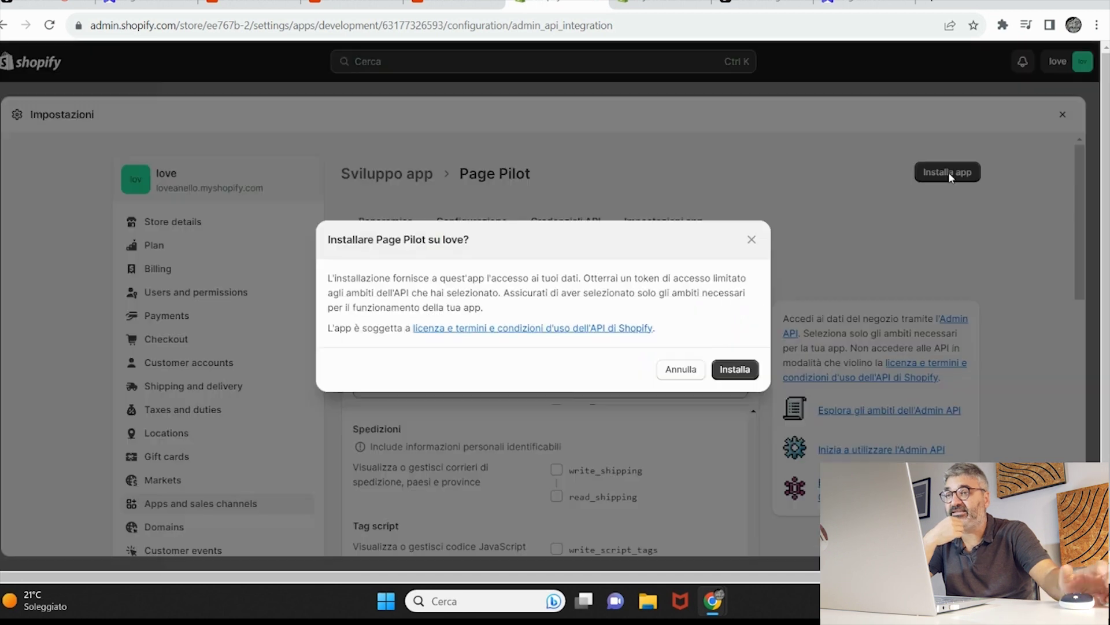
left_click(735, 370)
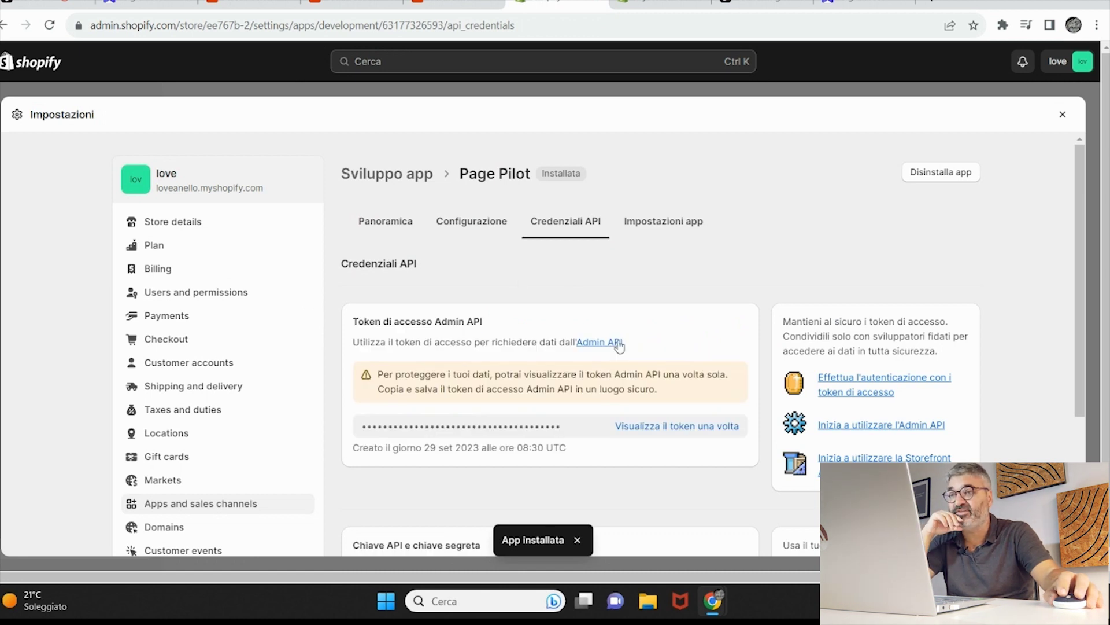
- Copy the store address loveanello.myshopify.com, switch to PagePilot and enter it as the Shopify Store URL
left_click_drag(265, 188, 166, 207)
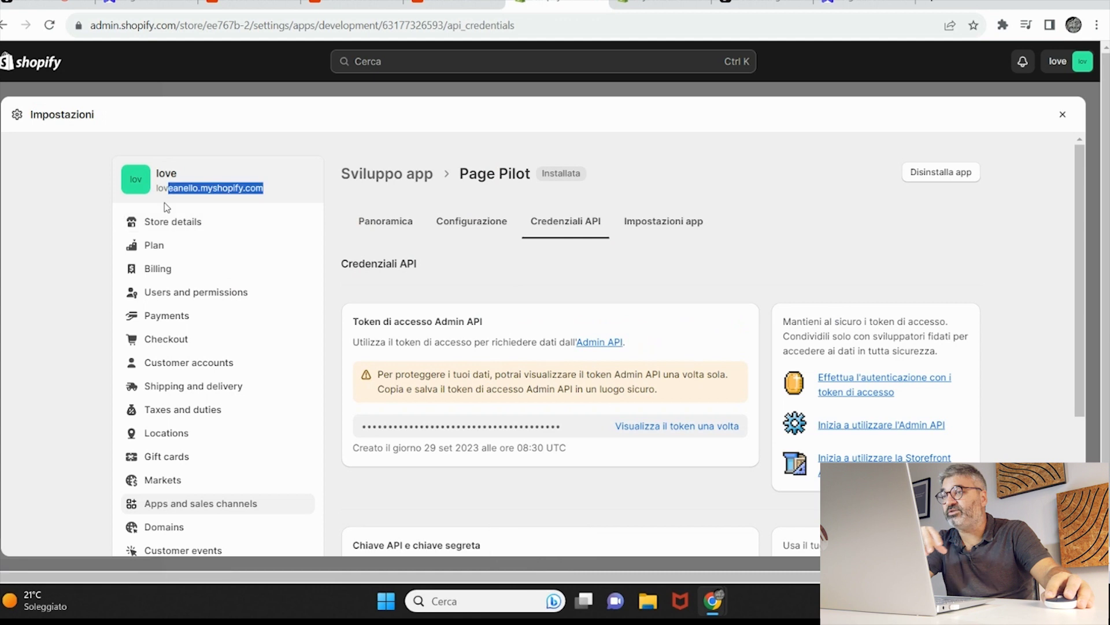
left_click(147, 3)
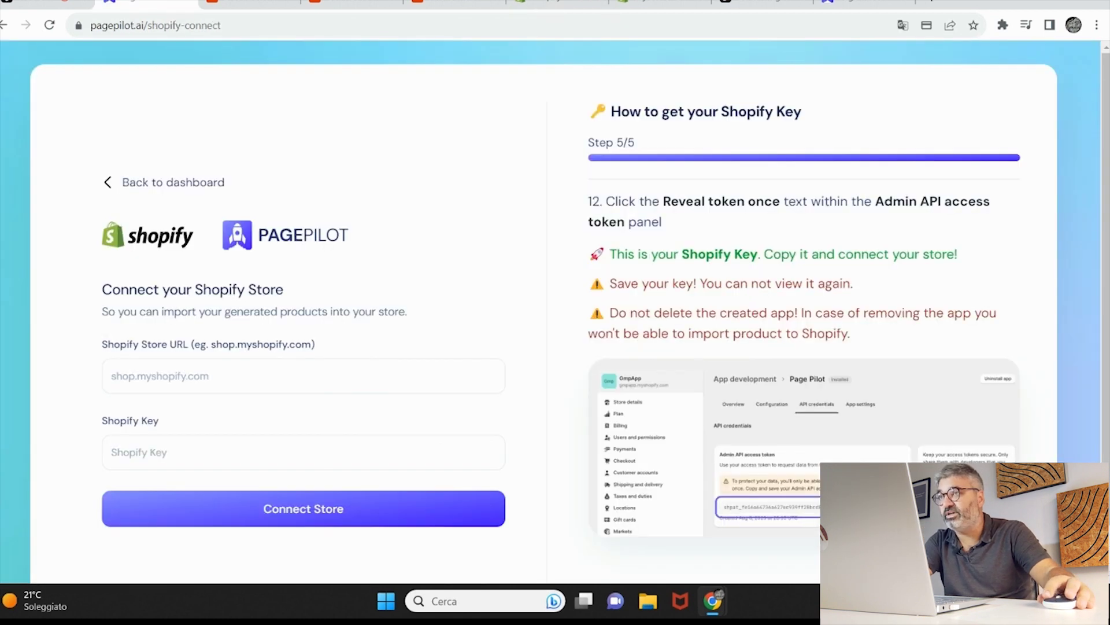
left_click(190, 379)
type("loveanello.myshopify.com")
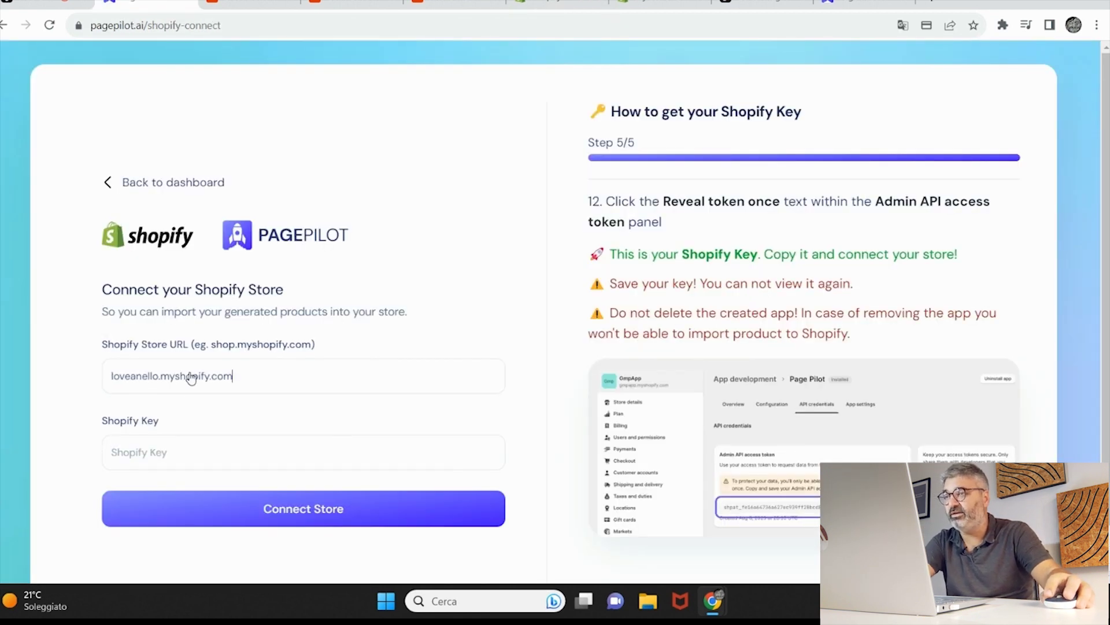
- Reveal the Page Pilot app's Admin API access token in Shopify, copy it and return to PagePilot
left_click(555, 6)
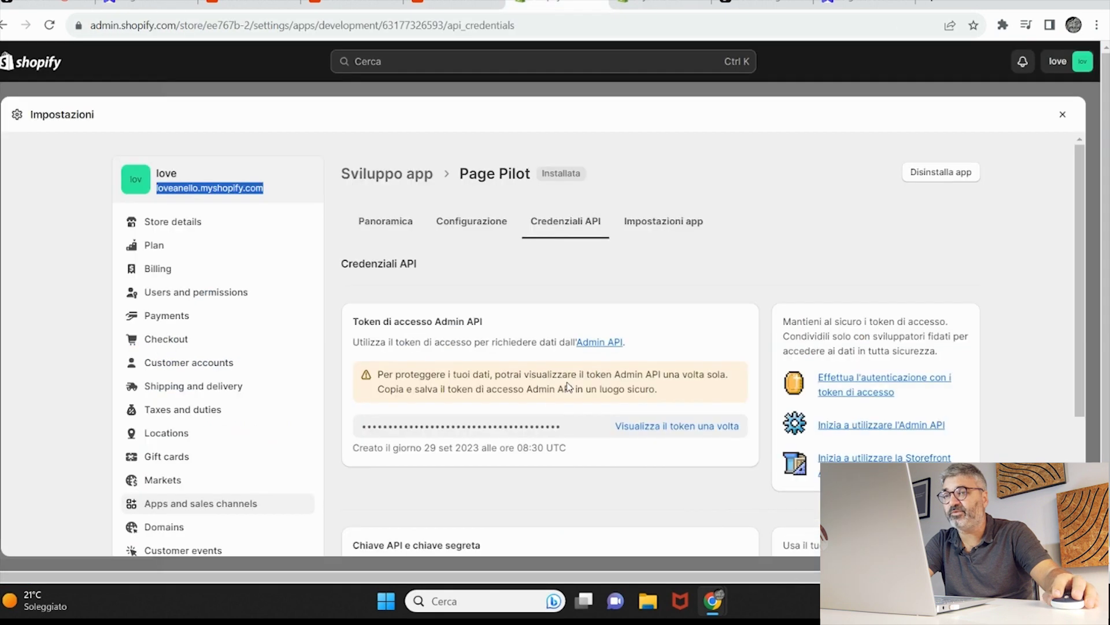
left_click(593, 429)
left_click_drag(593, 429, 489, 395)
key("ctrl+c")
key("ctrl+2")
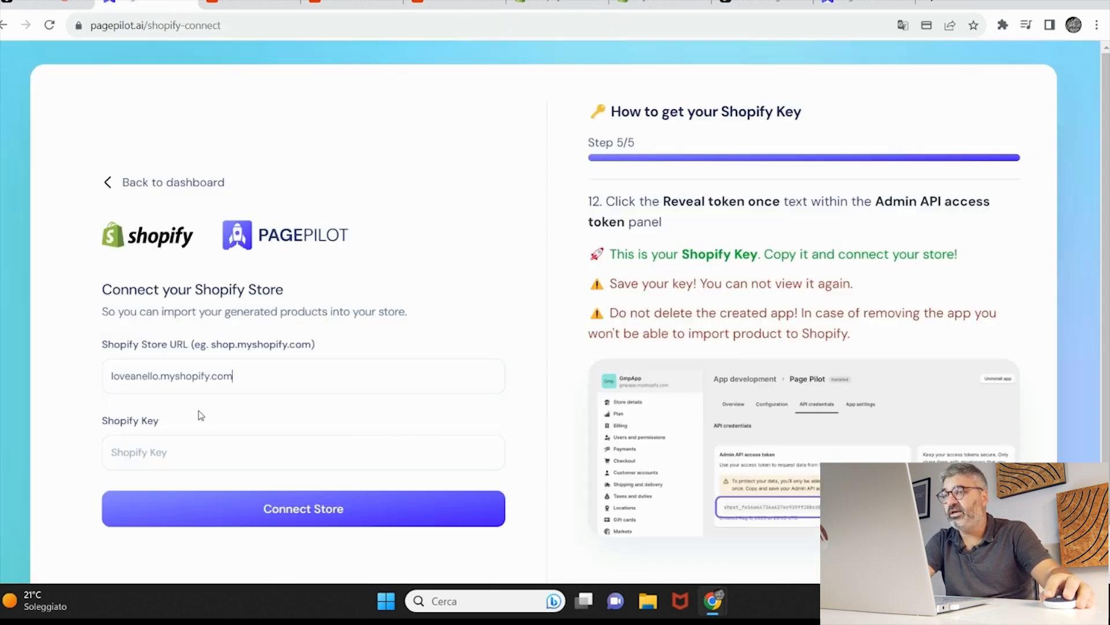
- Paste the Admin API access token as the Shopify Key and connect the store
left_click(199, 452)
key("ctrl+v")
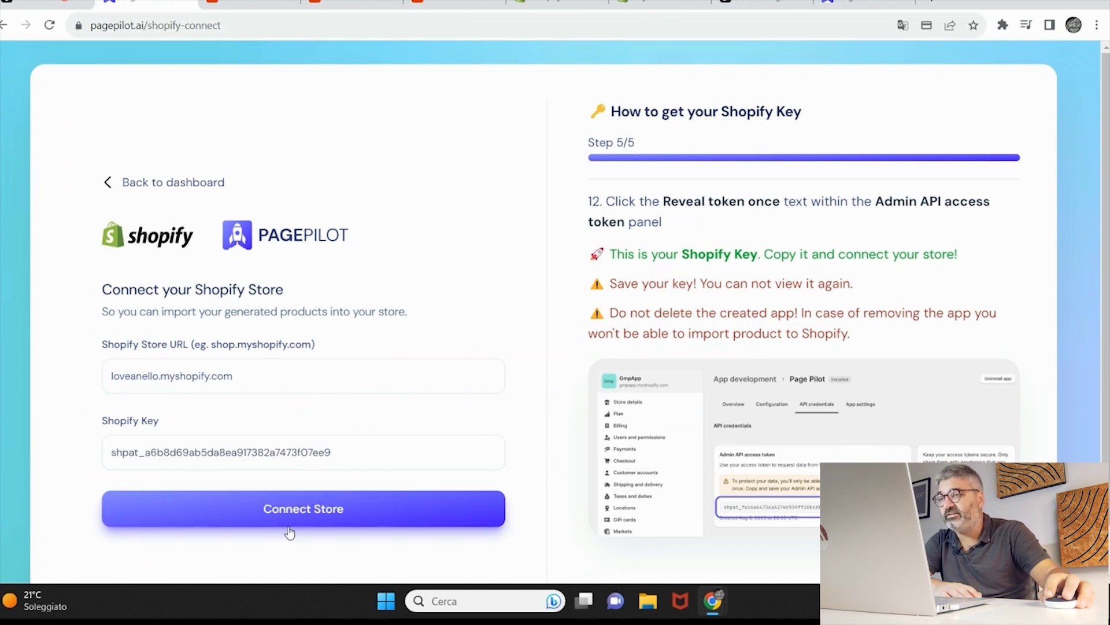
left_click(301, 513)
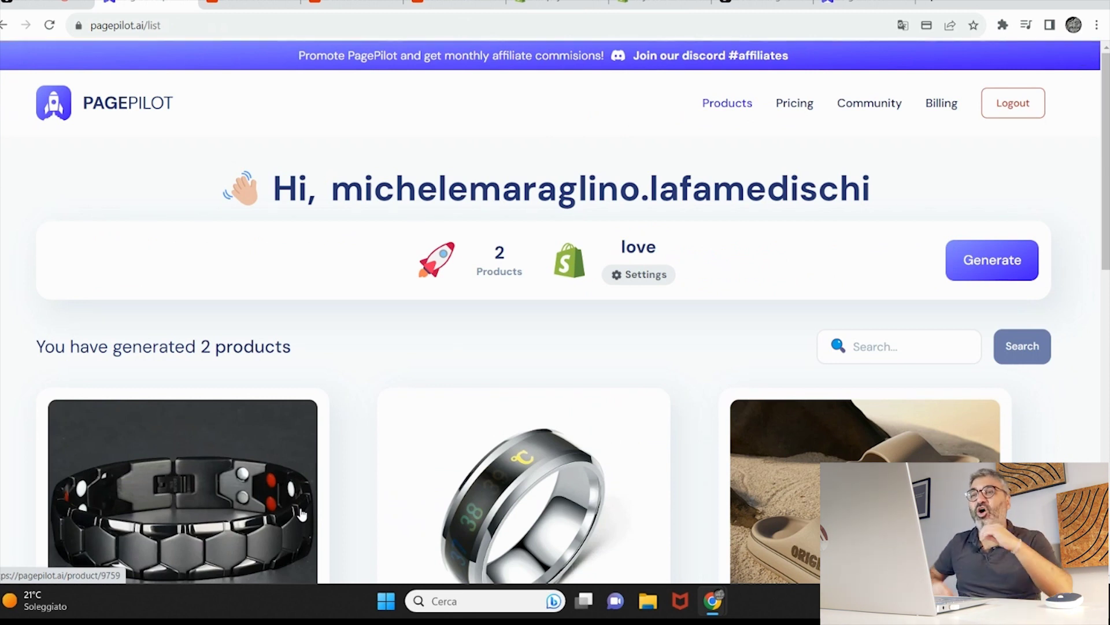
- Check the connected love store's settings in PagePilot and return to the dashboard
left_click(633, 272)
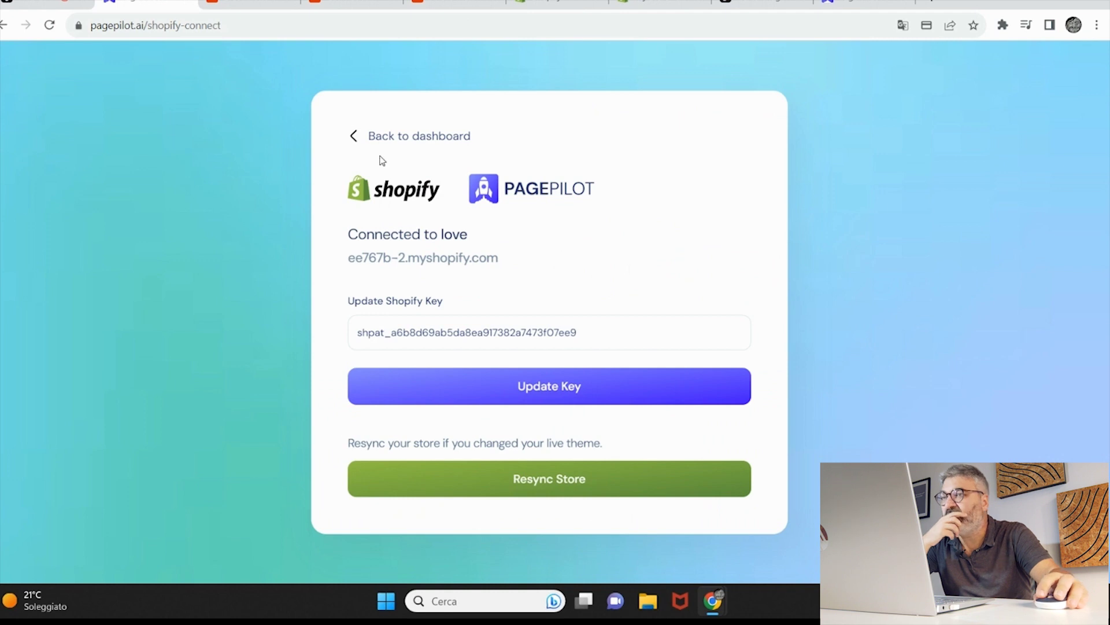
left_click(351, 140)
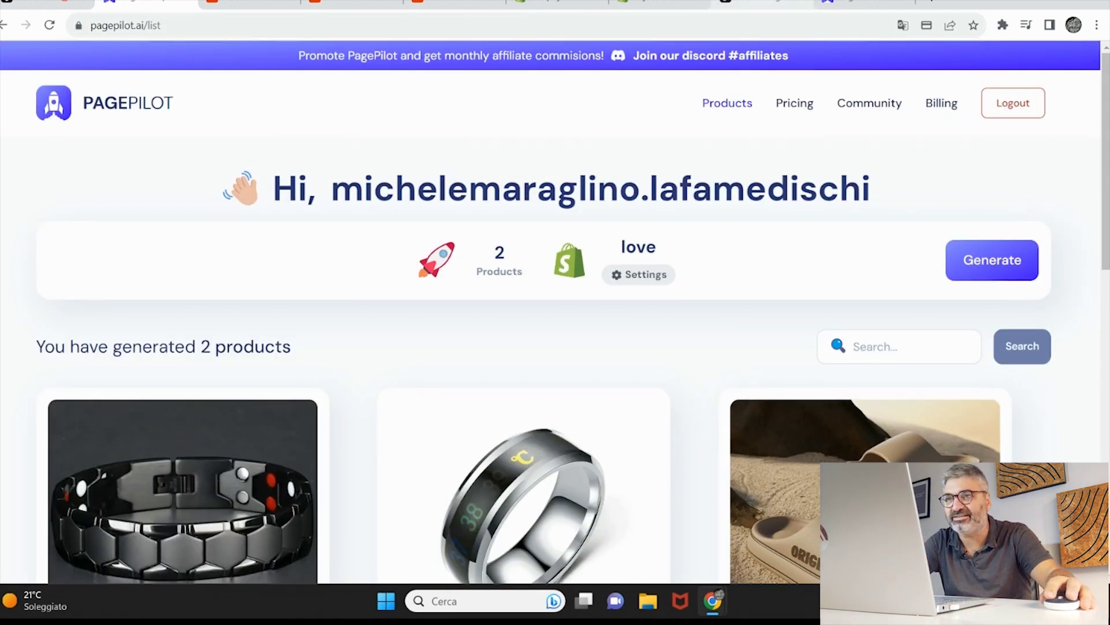
key("ctrl+8")
key("ctrl+2")
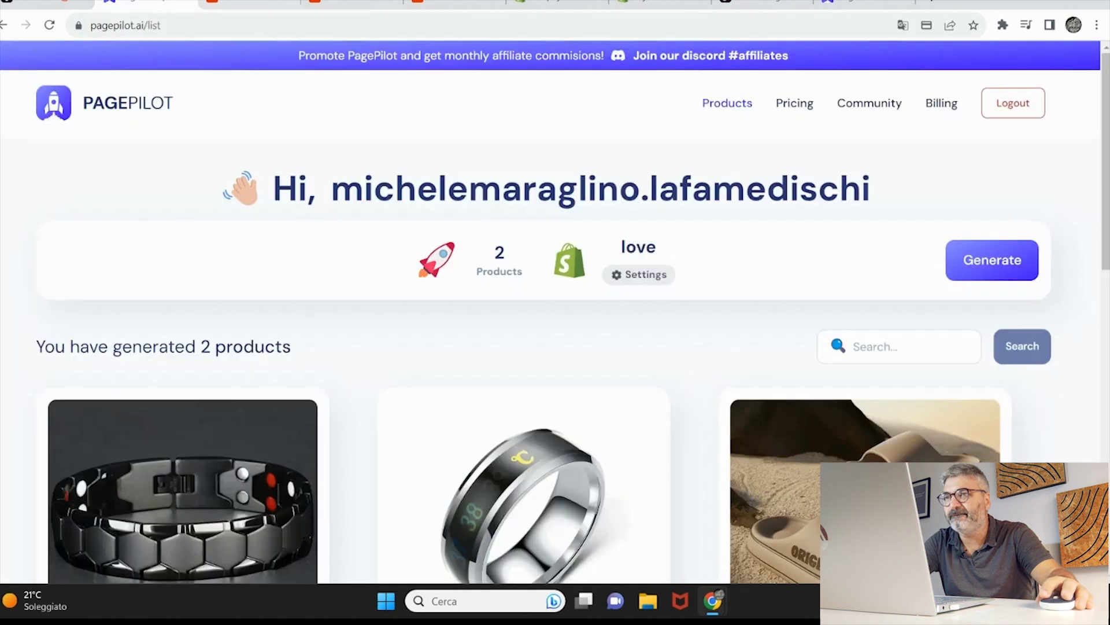
- Load the loveanello.myshopify.com storefront in place of the My Store domain settings page
key("ctrl+6")
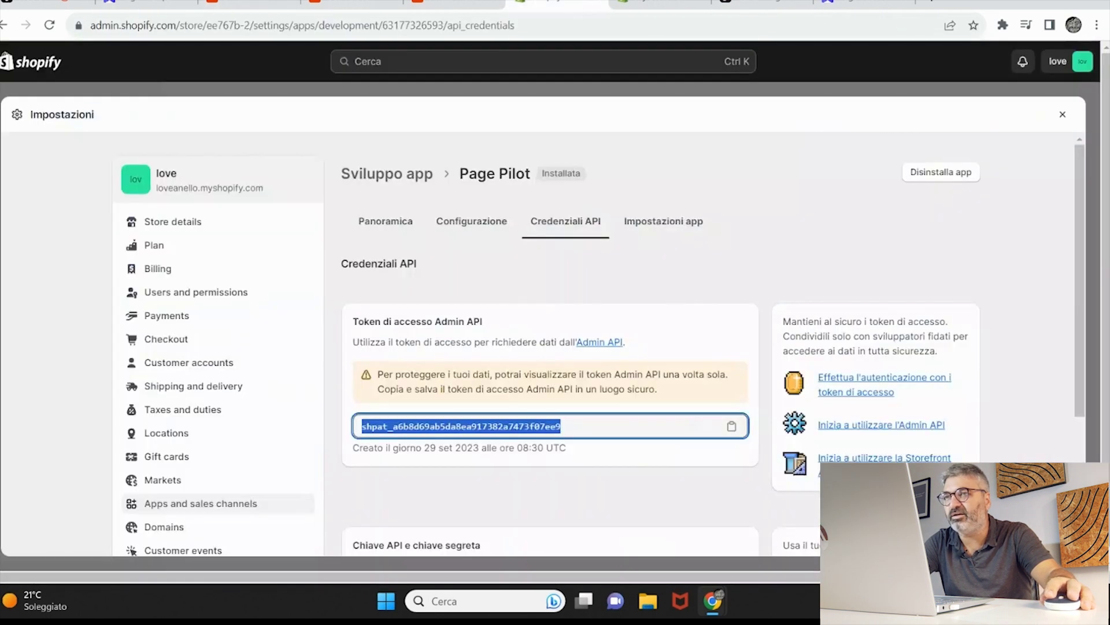
key("ctrl+7")
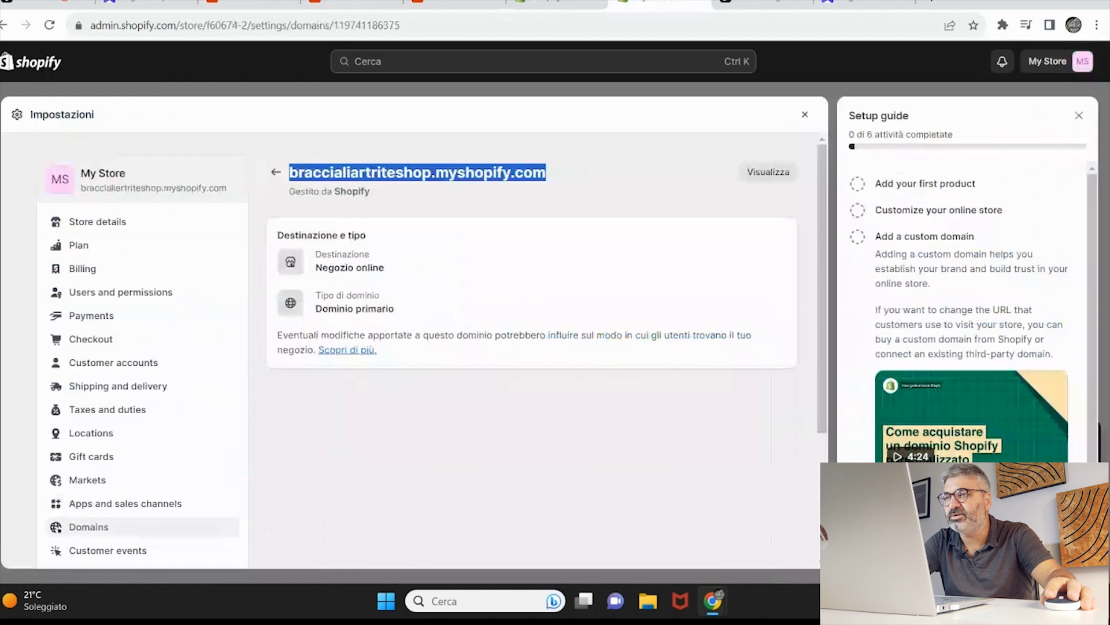
left_click(648, 33)
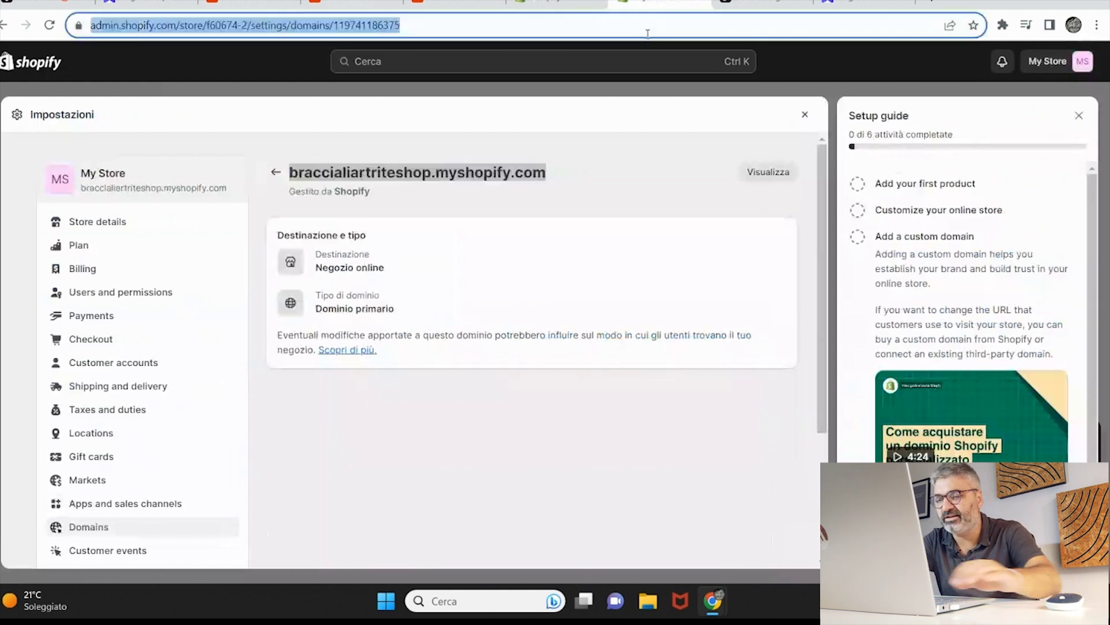
type("love")
key("Return")
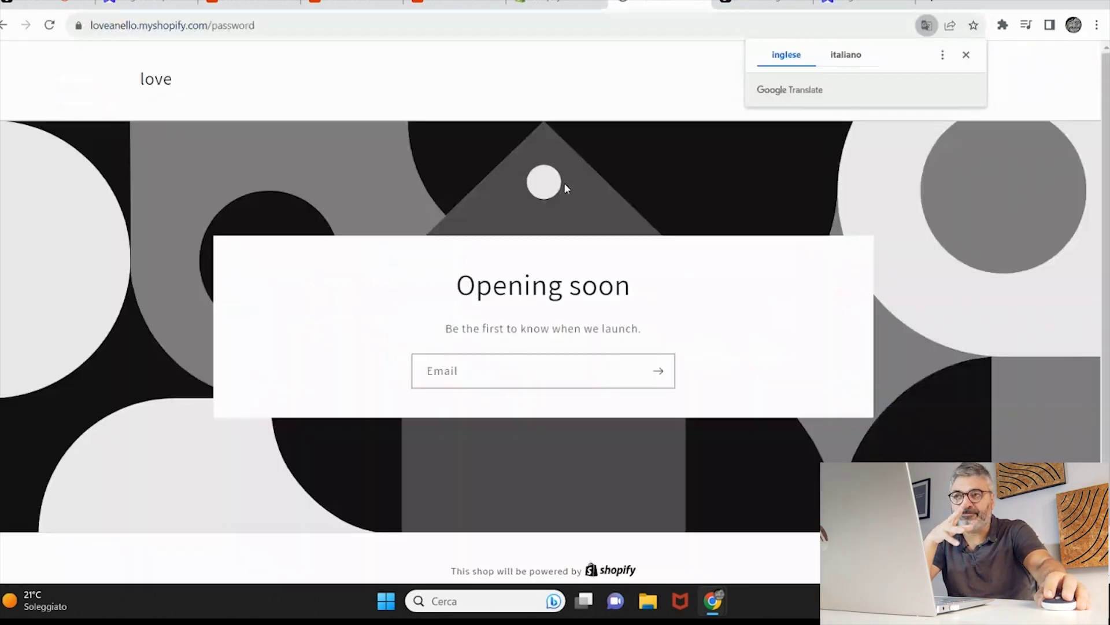
- Return to the love store's Shopify admin and view the stores available in the account switcher
key("ctrl+shift+Tab")
left_click(1068, 72)
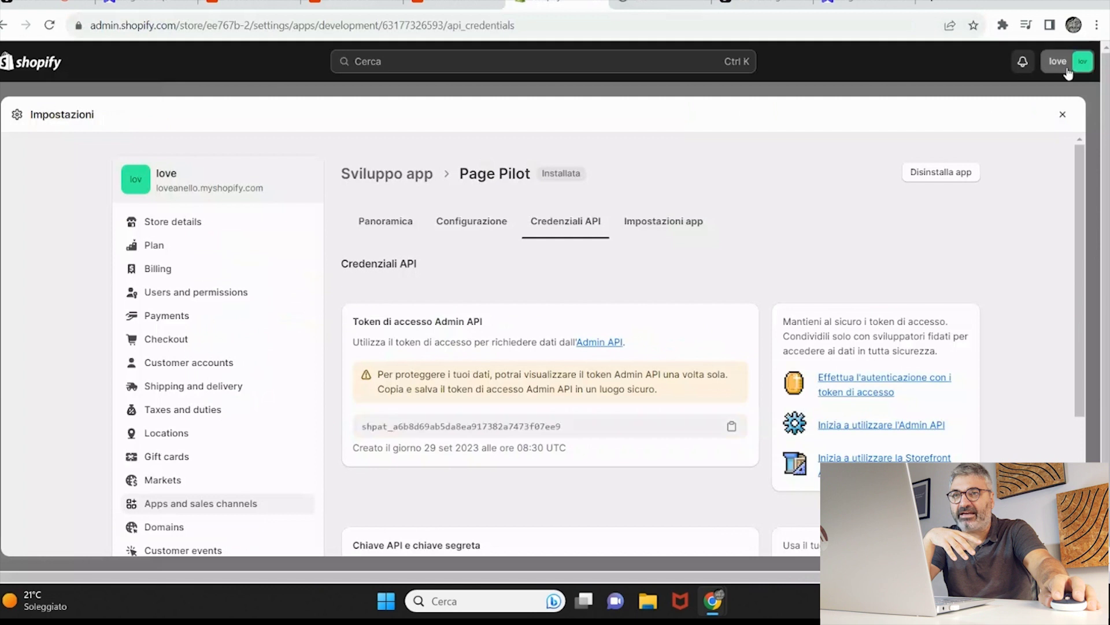
left_click(1068, 72)
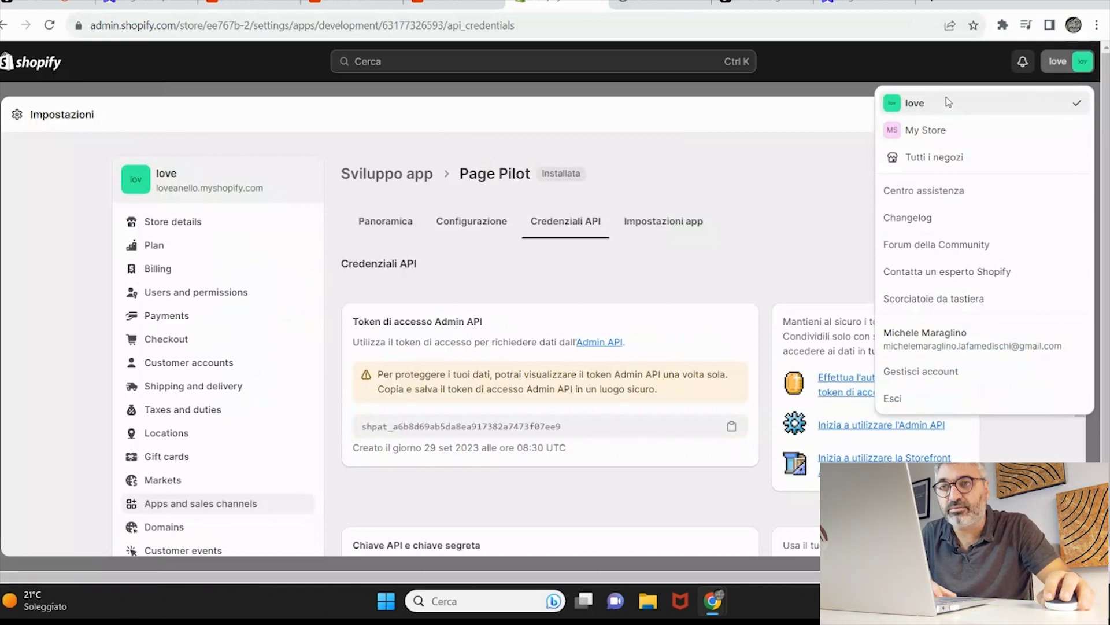
left_click(1059, 63)
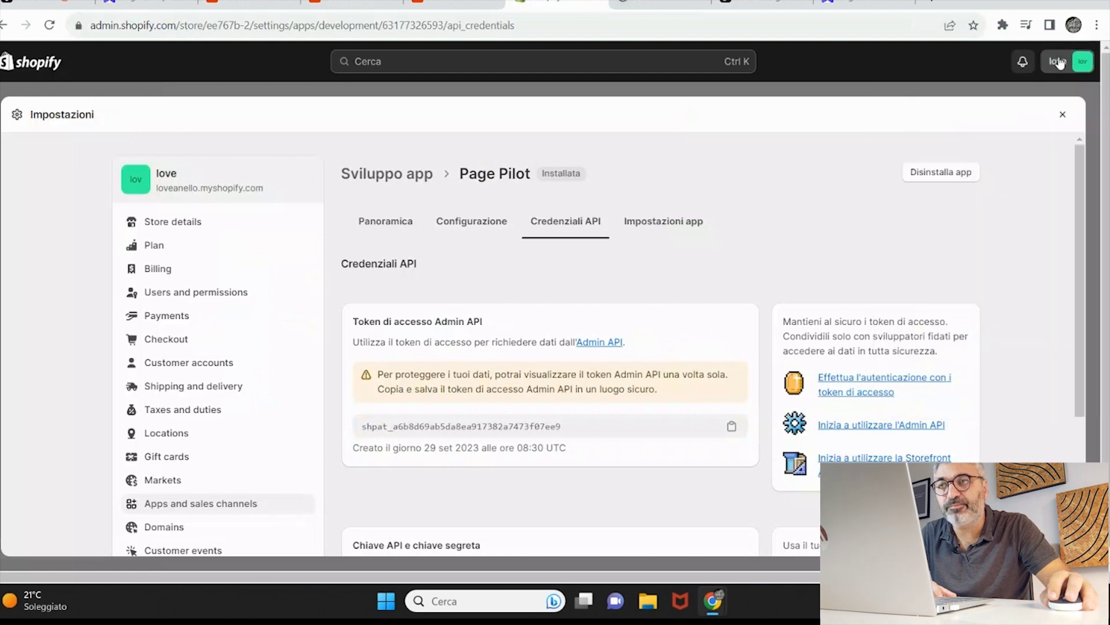
left_click(1059, 62)
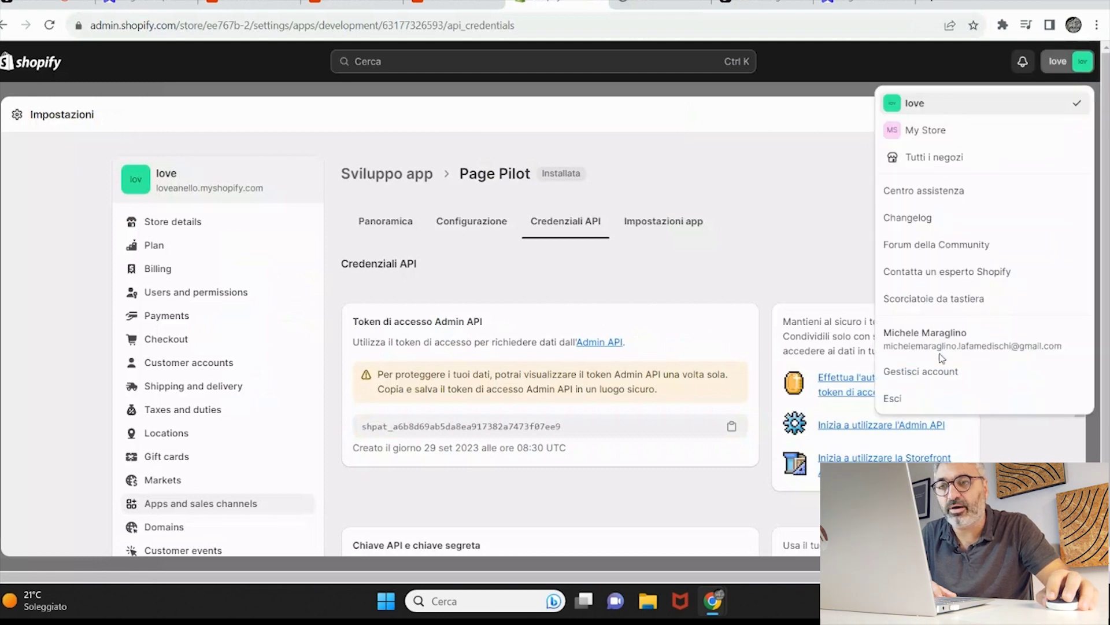
scroll(158, 359, "down", 3)
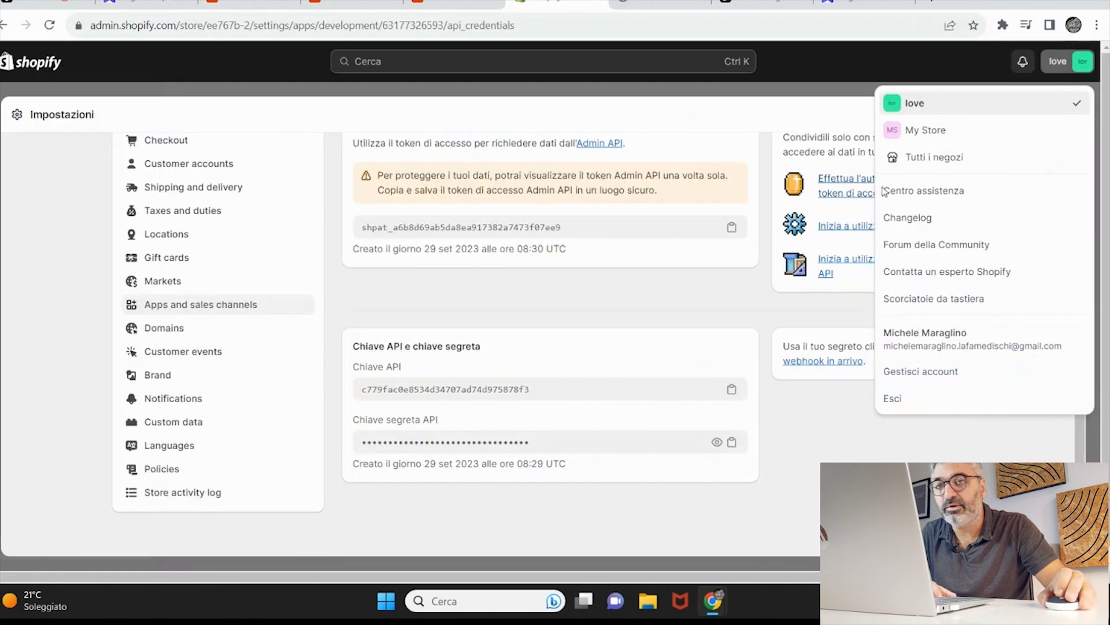
left_click(1079, 63)
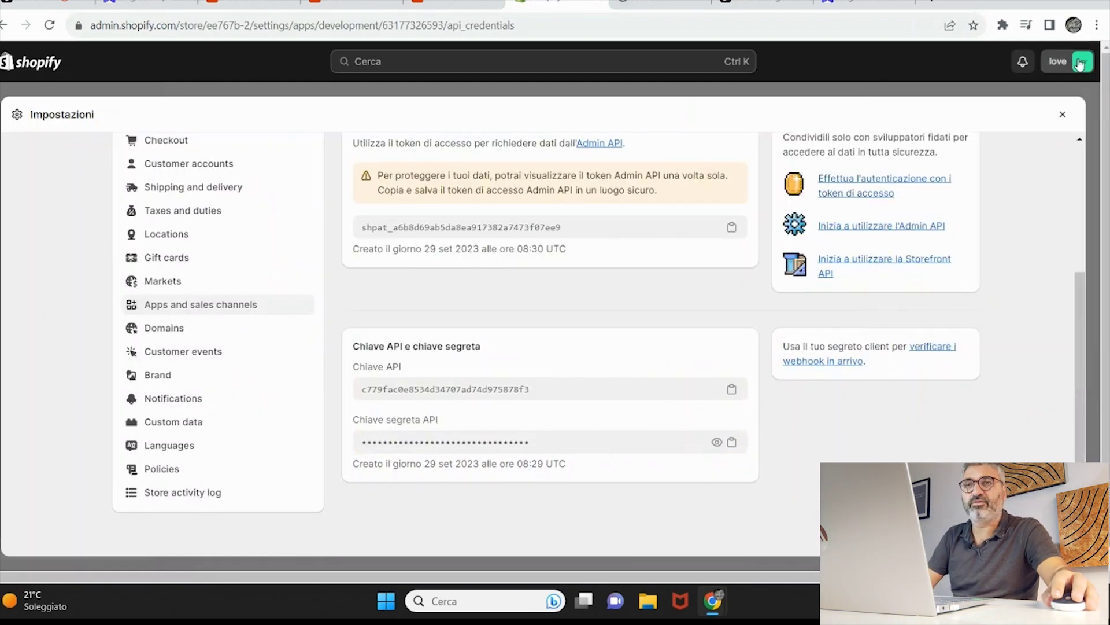
- Show the list of all stores and open the one at ee767b-2.myshopify.com
left_click(1079, 63)
left_click(953, 161)
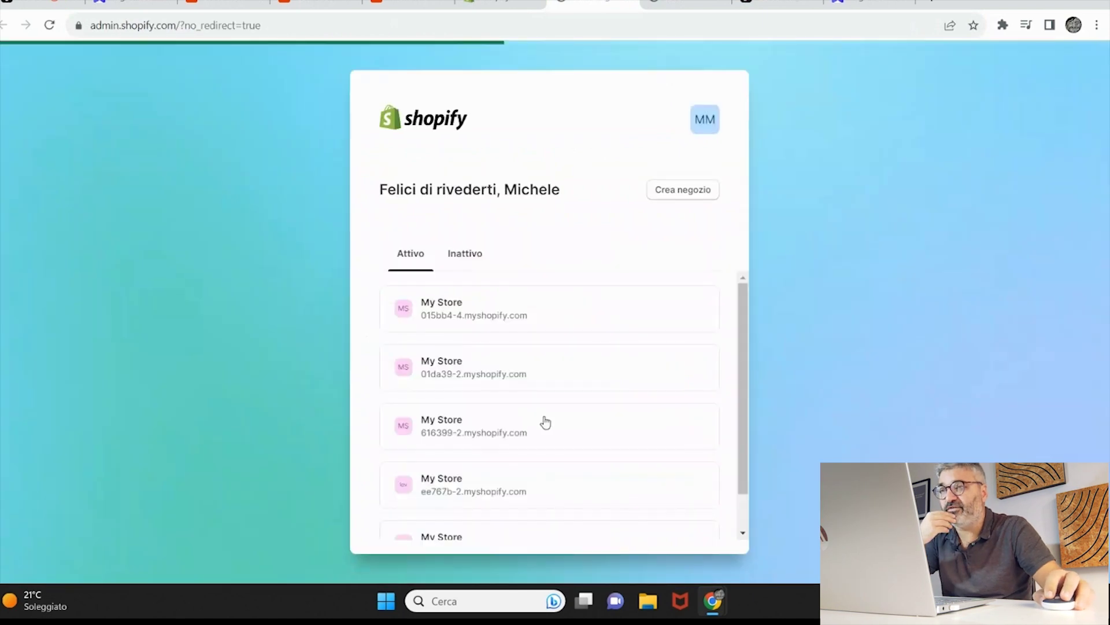
scroll(546, 414, "down", 2)
scroll(550, 498, "up", 1)
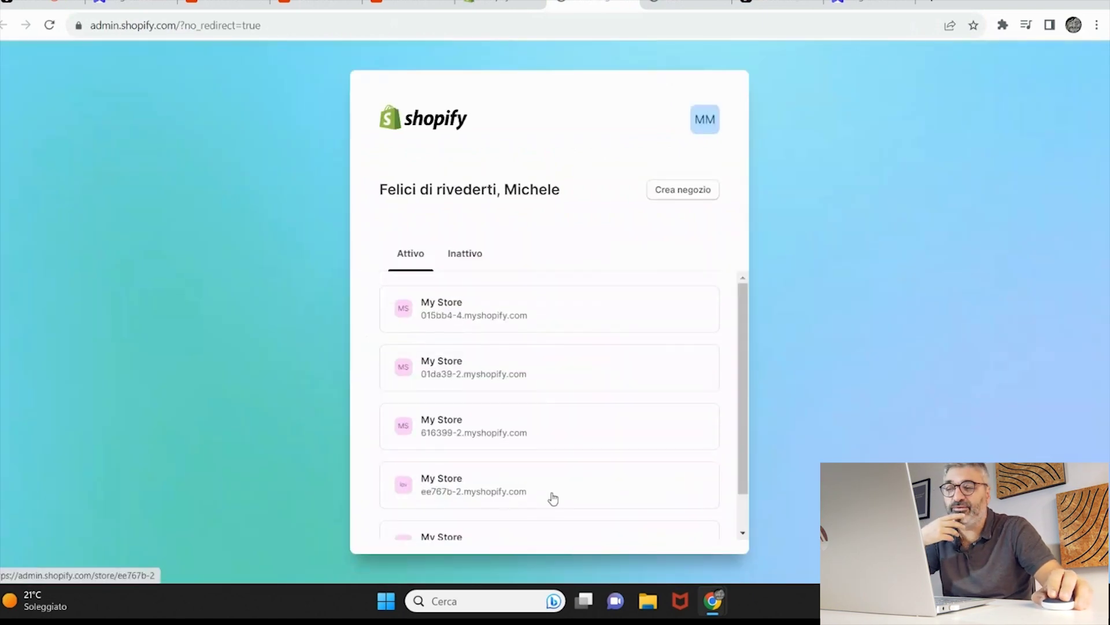
scroll(458, 445, "up", 1)
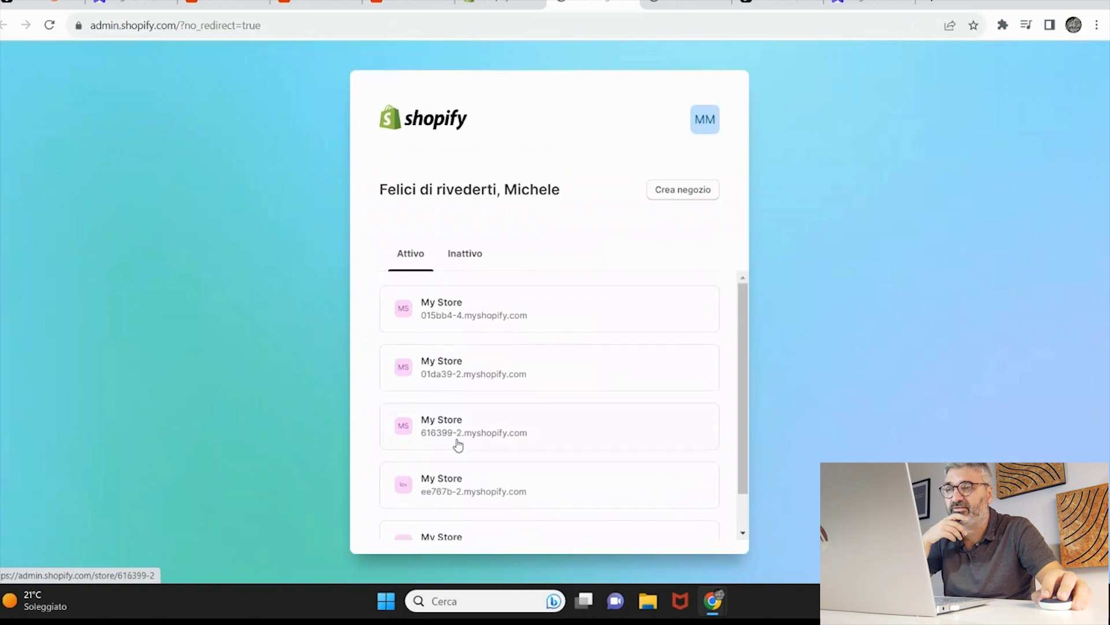
left_click(475, 481)
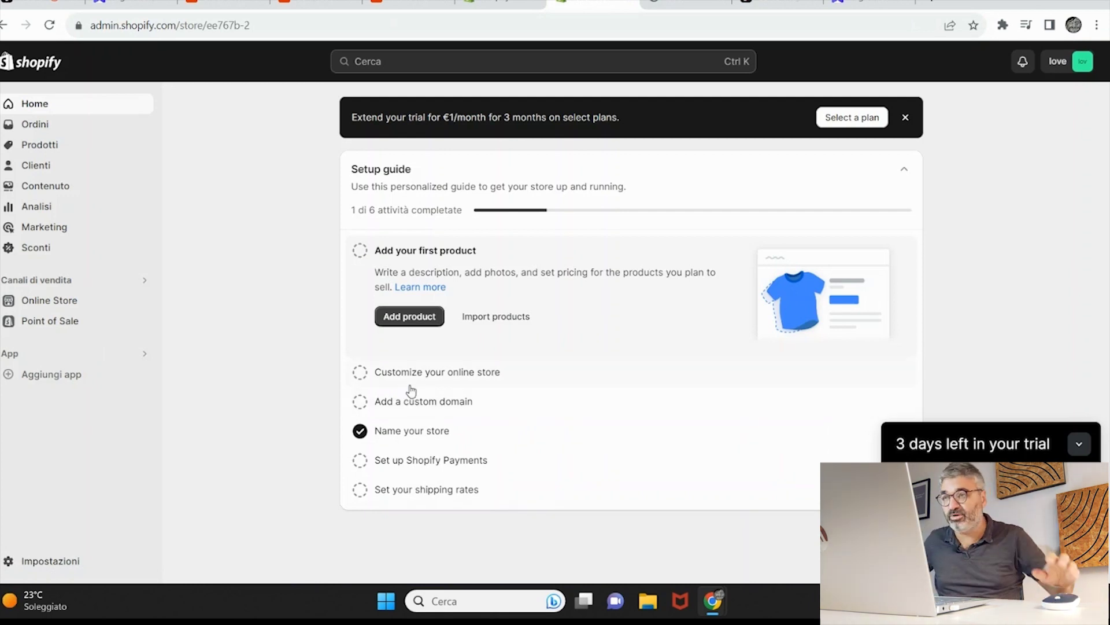
- Review the custom domain, Shopify Payments and shipping rates tasks in the setup guide, and dismiss the trial extension offer
left_click(432, 408)
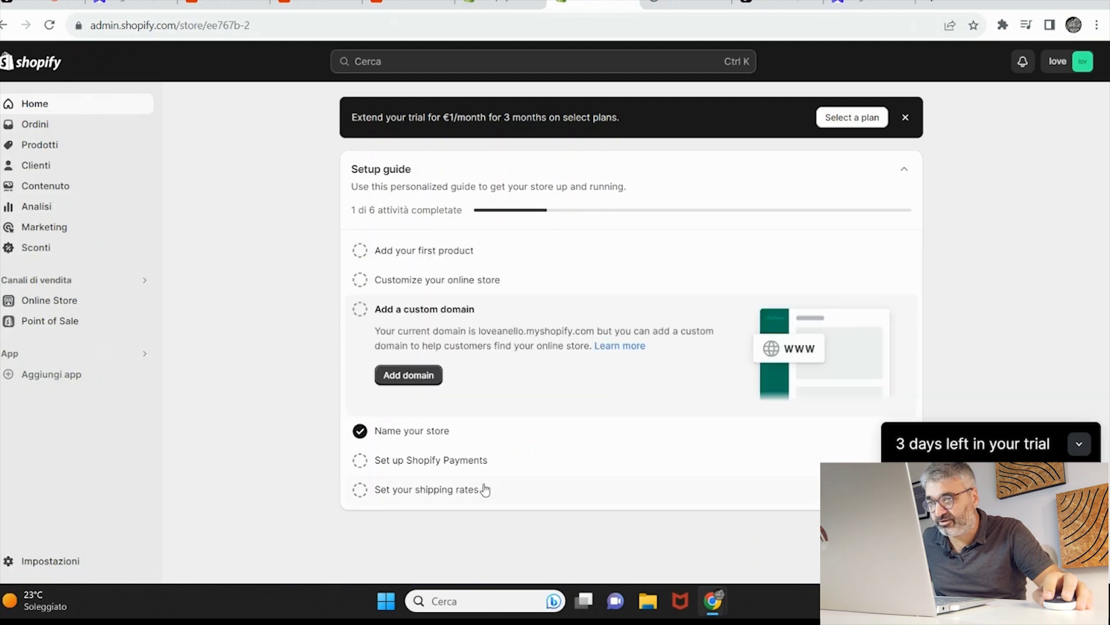
left_click(431, 460)
left_click(687, 486)
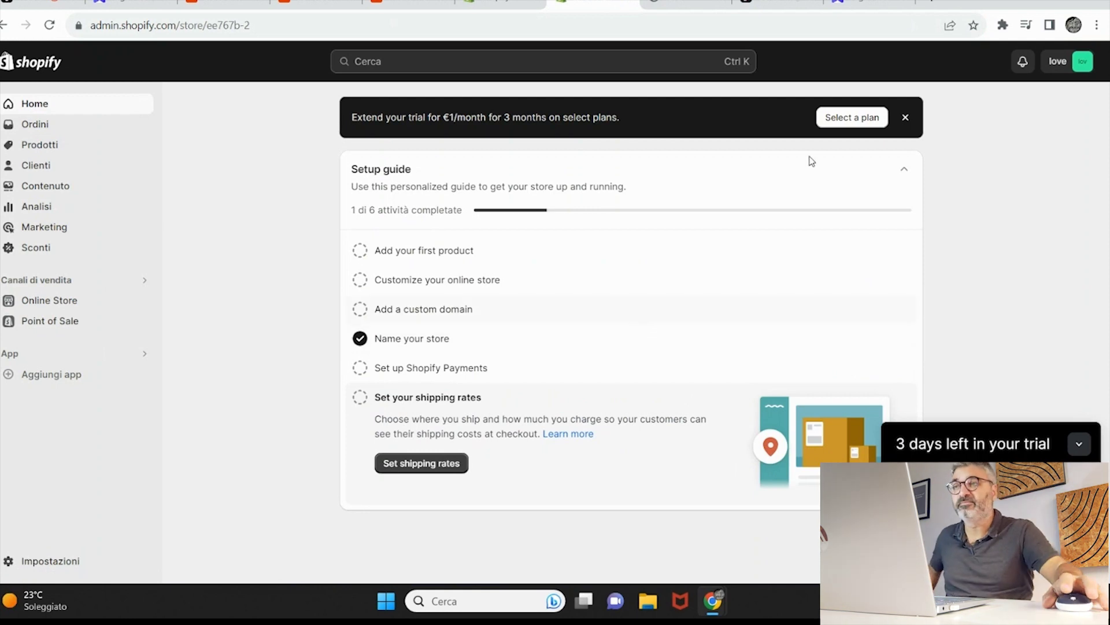
left_click(905, 118)
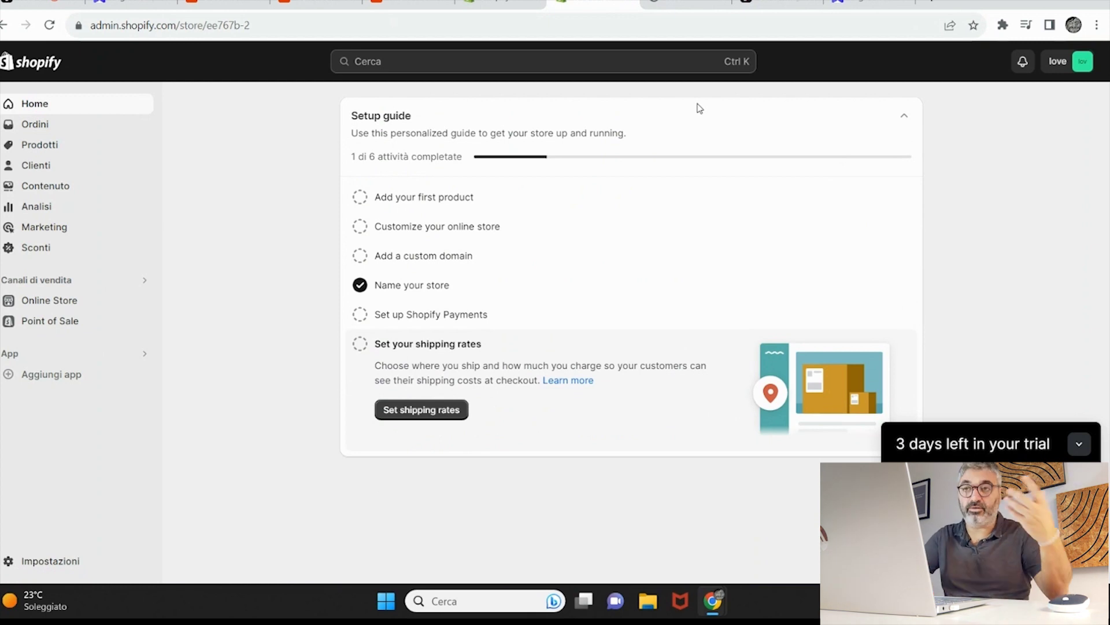
- Switch to PagePilot, open the connected store's settings and resync the love store
key("ctrl+2")
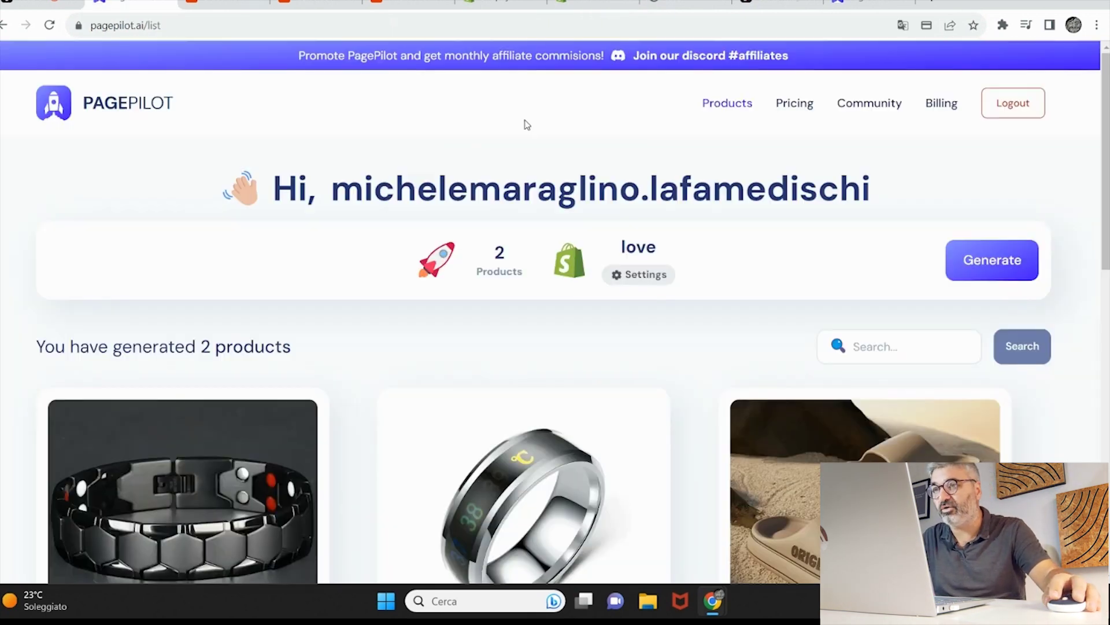
left_click(648, 277)
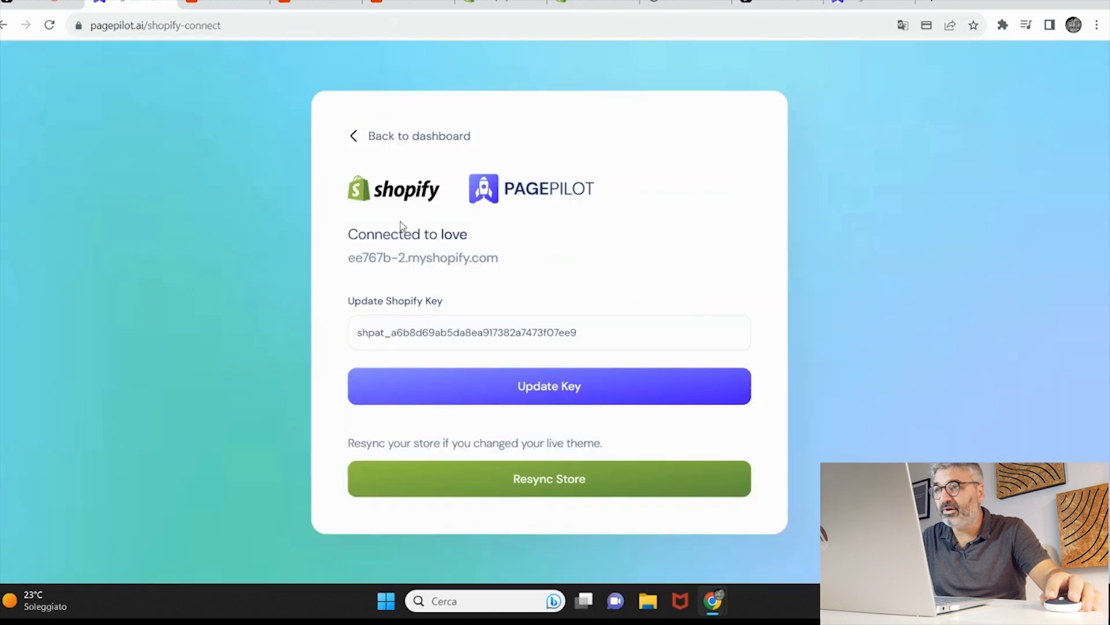
left_click(571, 479)
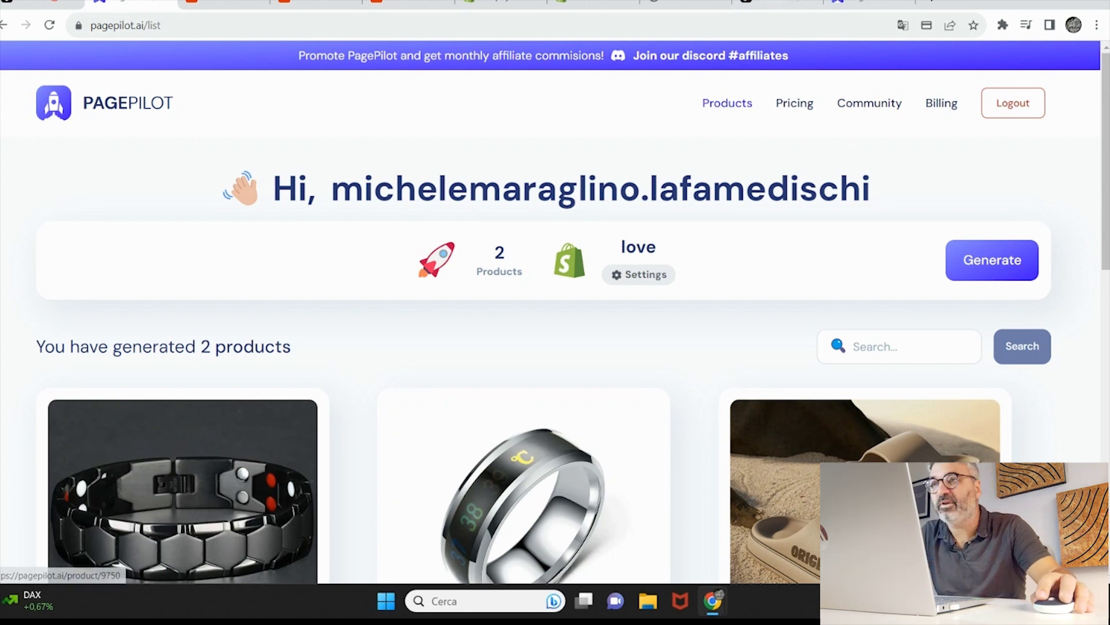
- View the first-product task in Shopify's setup guide and the multifunction temperature ring's AliExpress page with its address
left_click(593, 3)
left_click(441, 198)
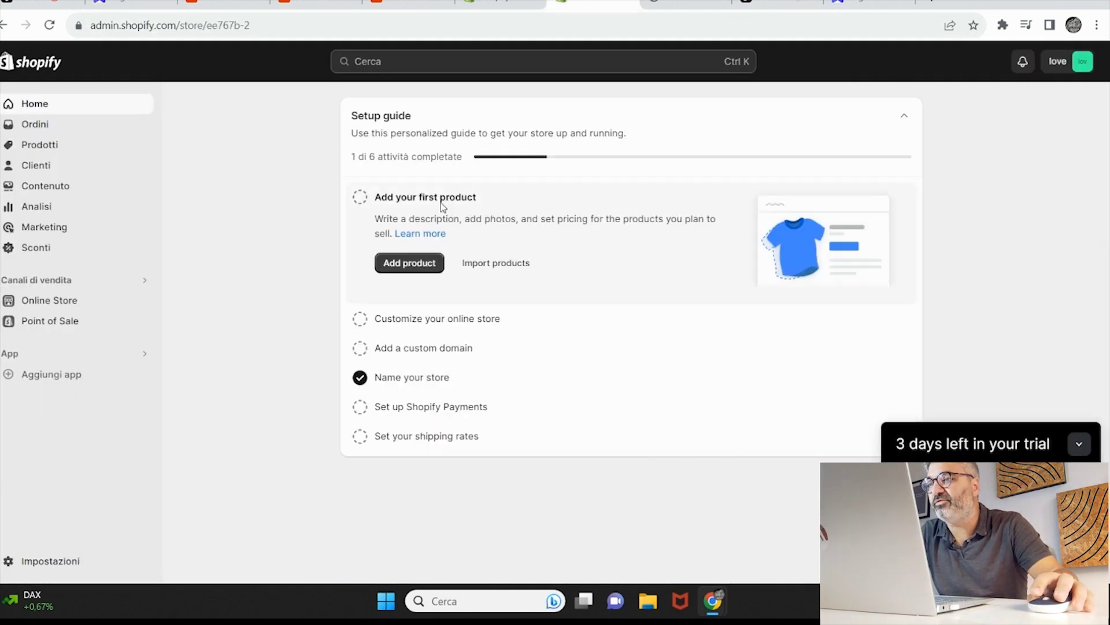
left_click(409, 2)
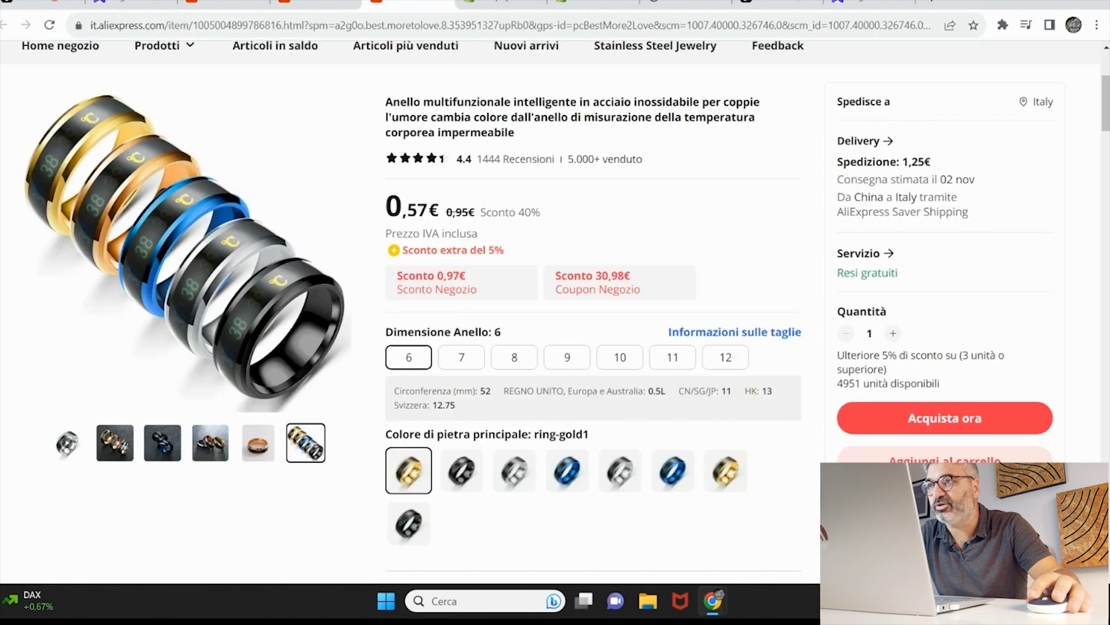
key("ctrl+shift+Tab")
key("ctrl+shift+Tab")
key("ctrl+Tab")
key("ctrl+Tab")
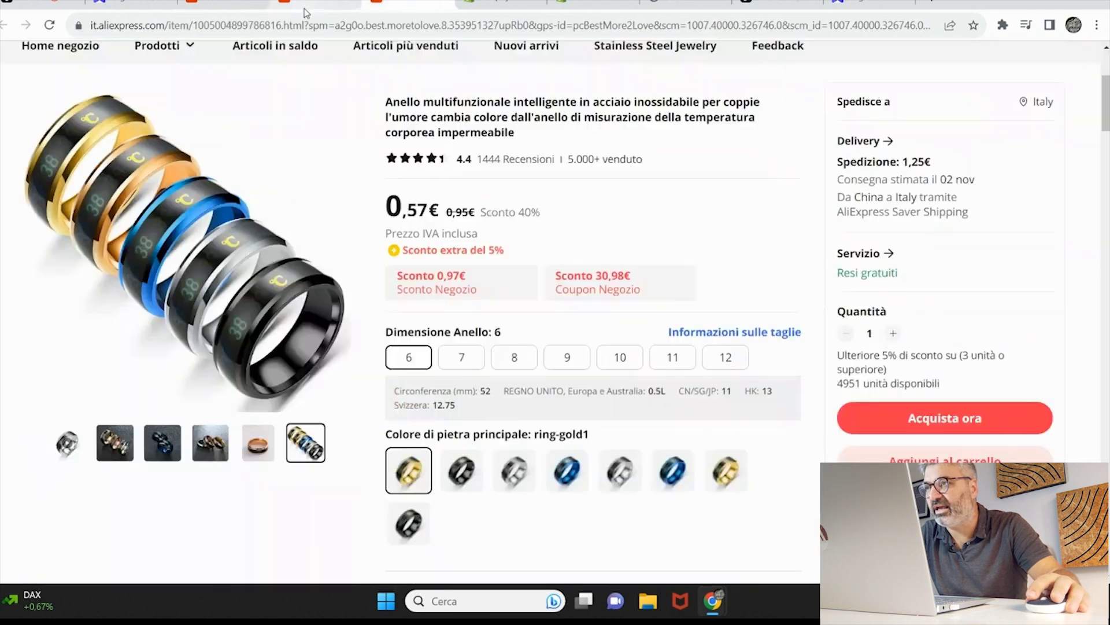
key("ctrl+l")
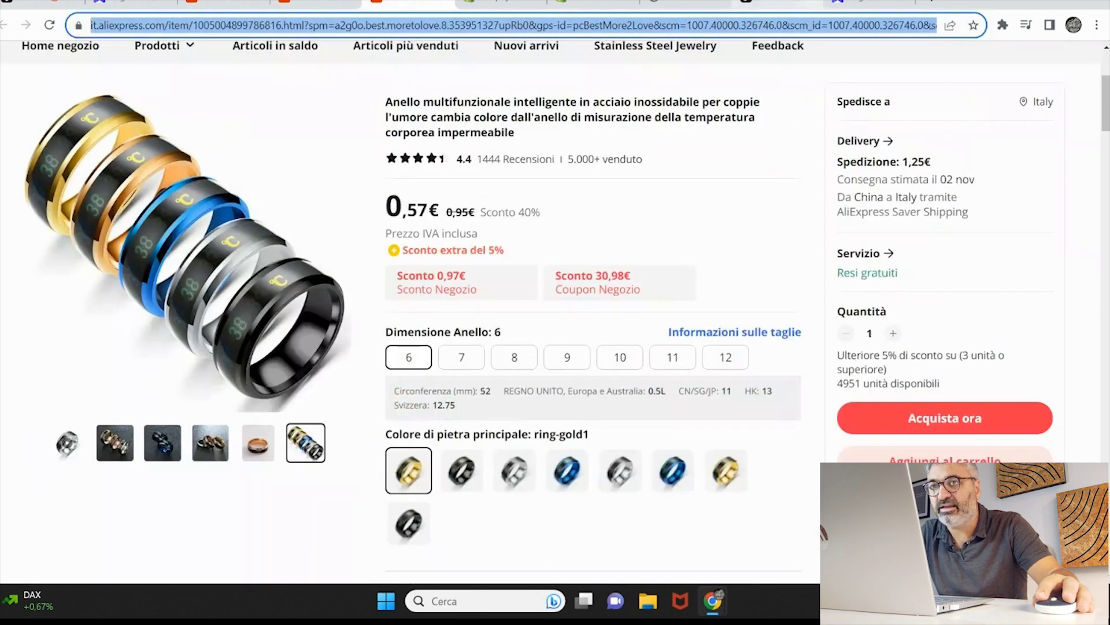
- Return to the love store's admin, open the new product form and examine its description, media and pricing fields
key("ctrl+Tab")
key("ctrl+Tab")
key("ctrl+Tab")
key("ctrl+Tab")
key("ctrl+Tab")
key("ctrl+shift+Tab")
key("ctrl+shift+Tab")
key("ctrl+shift+Tab")
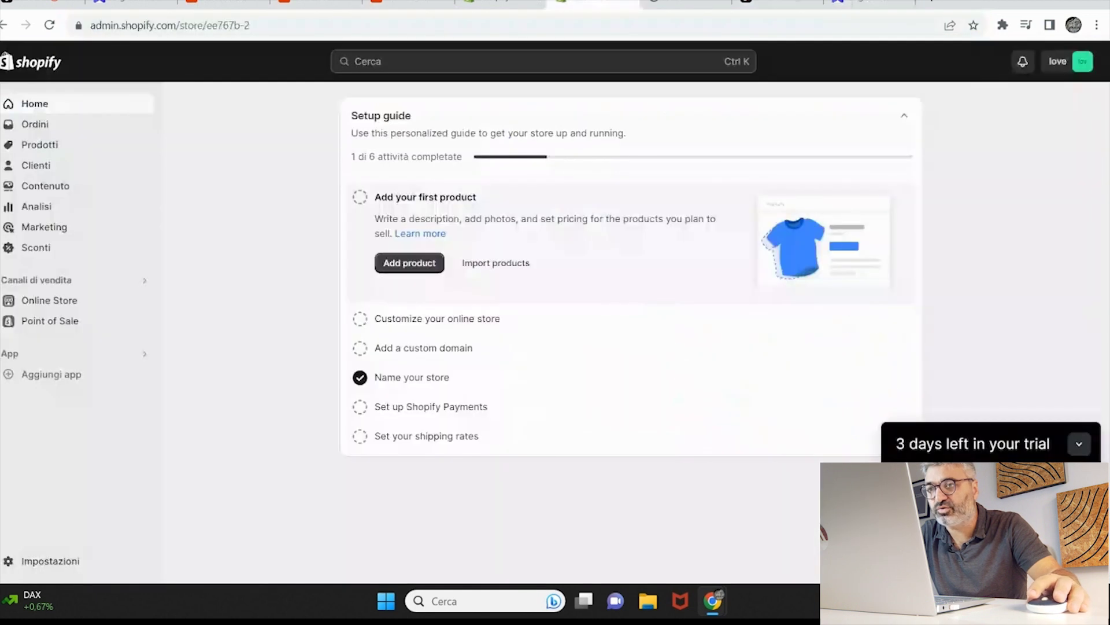
left_click(402, 265)
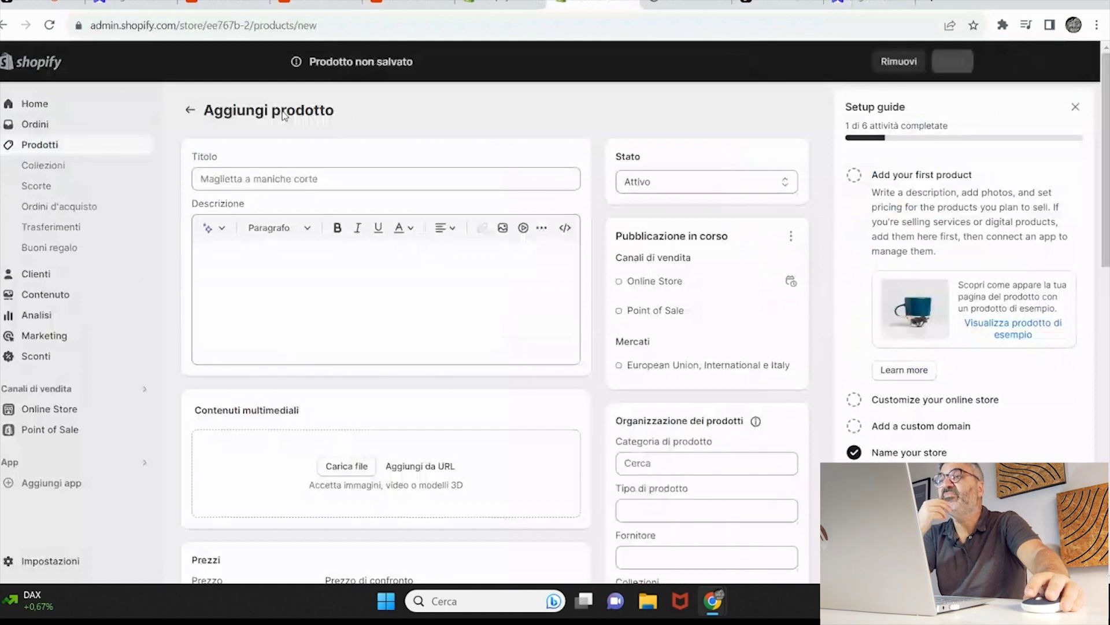
scroll(322, 352, "down", 5)
scroll(462, 365, "up", 1)
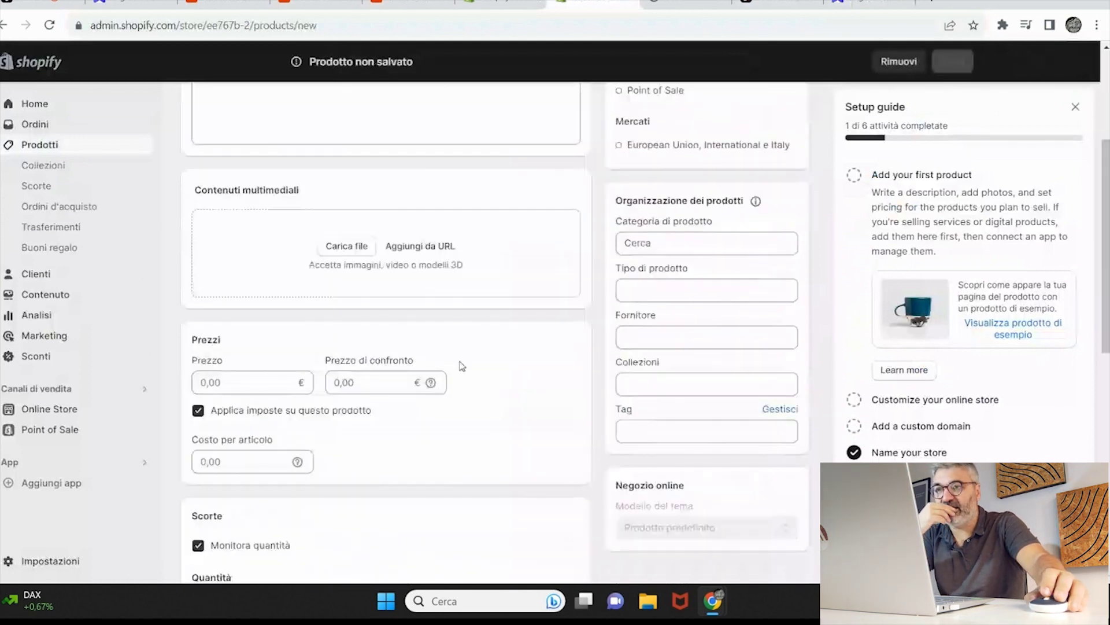
scroll(462, 365, "up", 4)
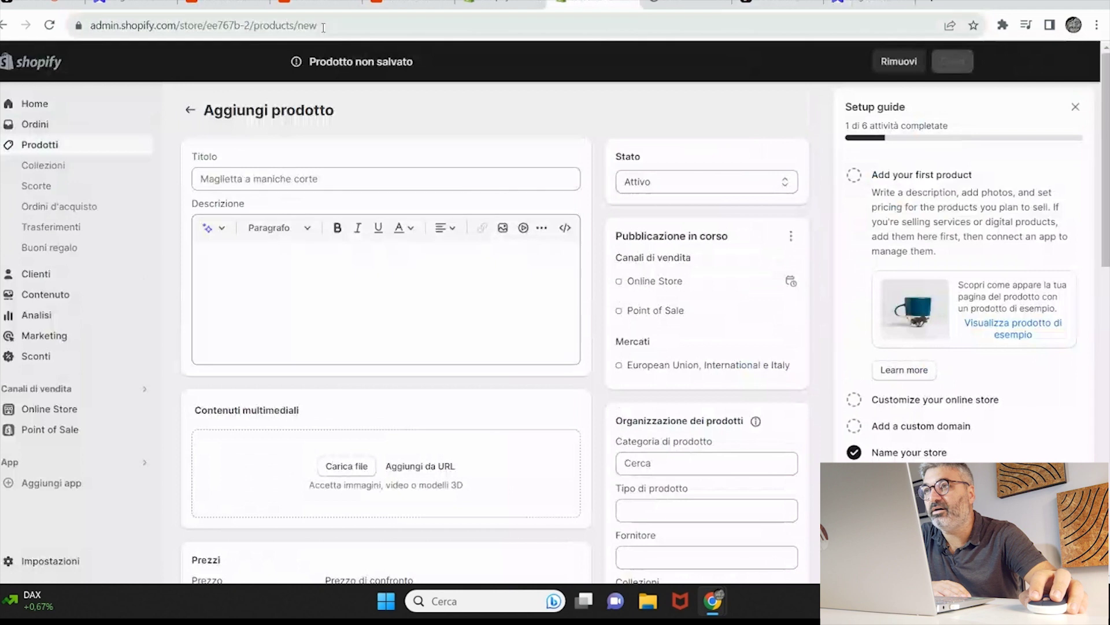
- Examine the ring's details, sizes and colours on AliExpress, and switch back to the PagePilot dashboard
key("ctrl+shift+Tab")
key("ctrl+shift+Tab")
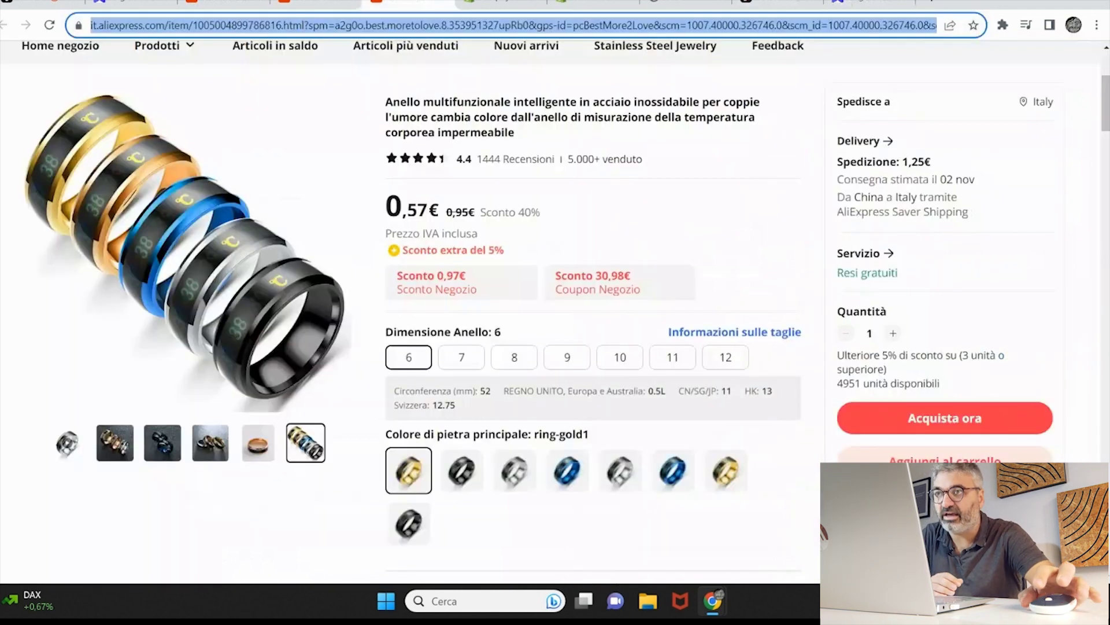
scroll(579, 386, "down", 3)
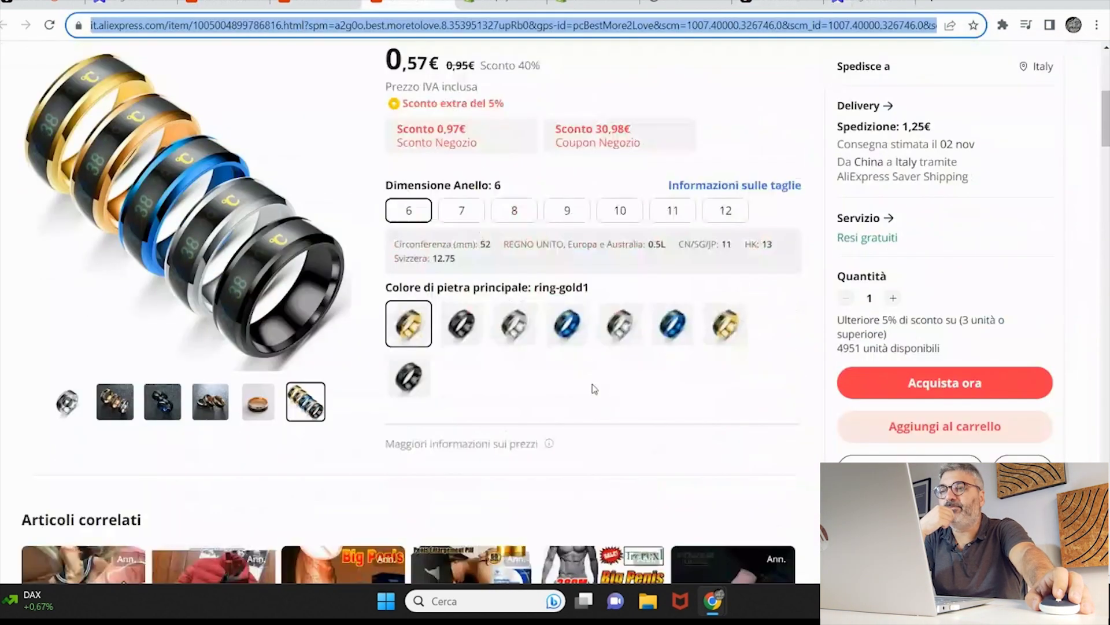
scroll(594, 388, "up", 5)
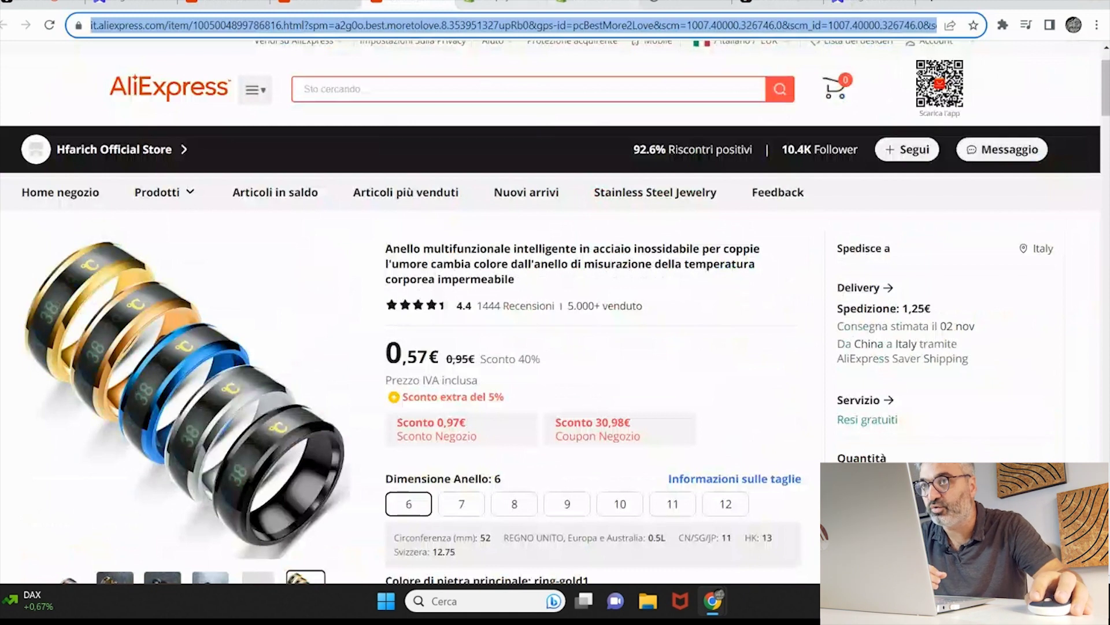
key("ctrl+Tab")
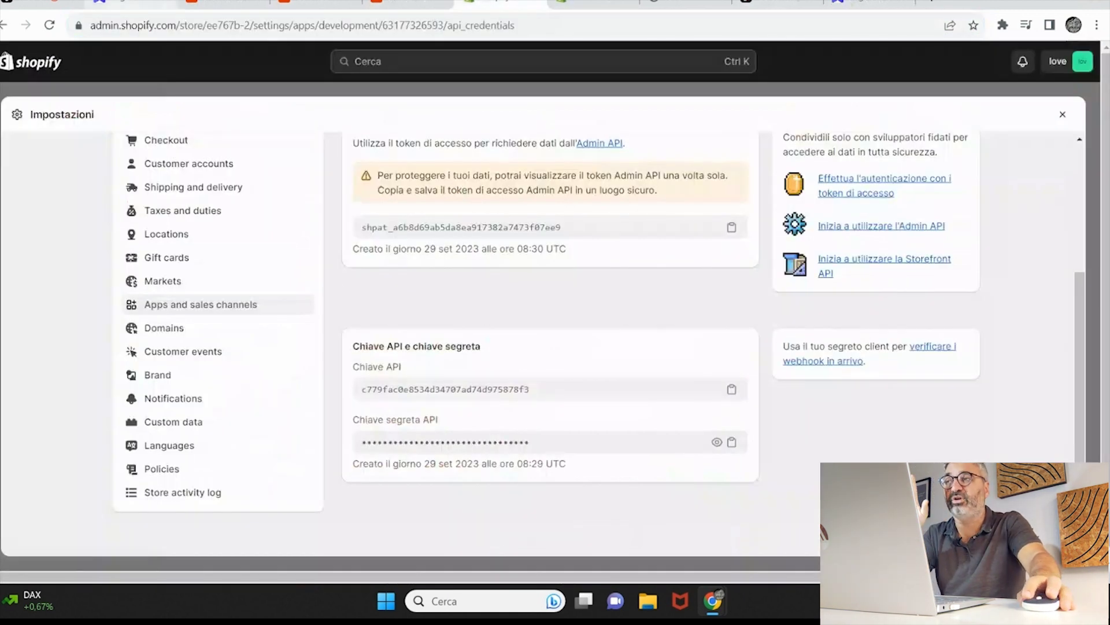
left_click(133, 2)
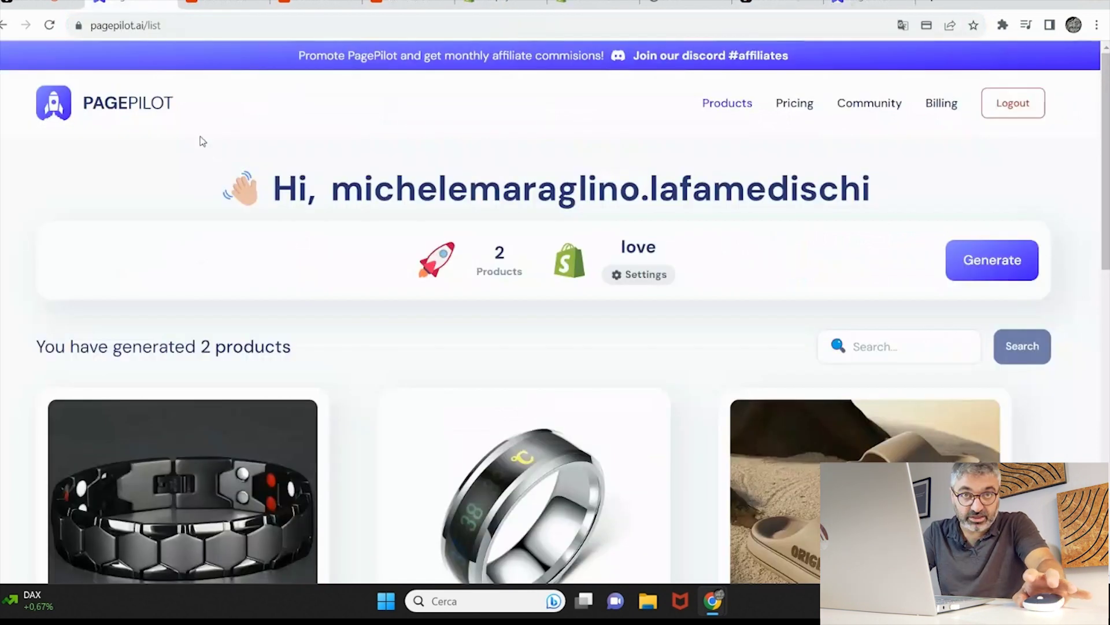